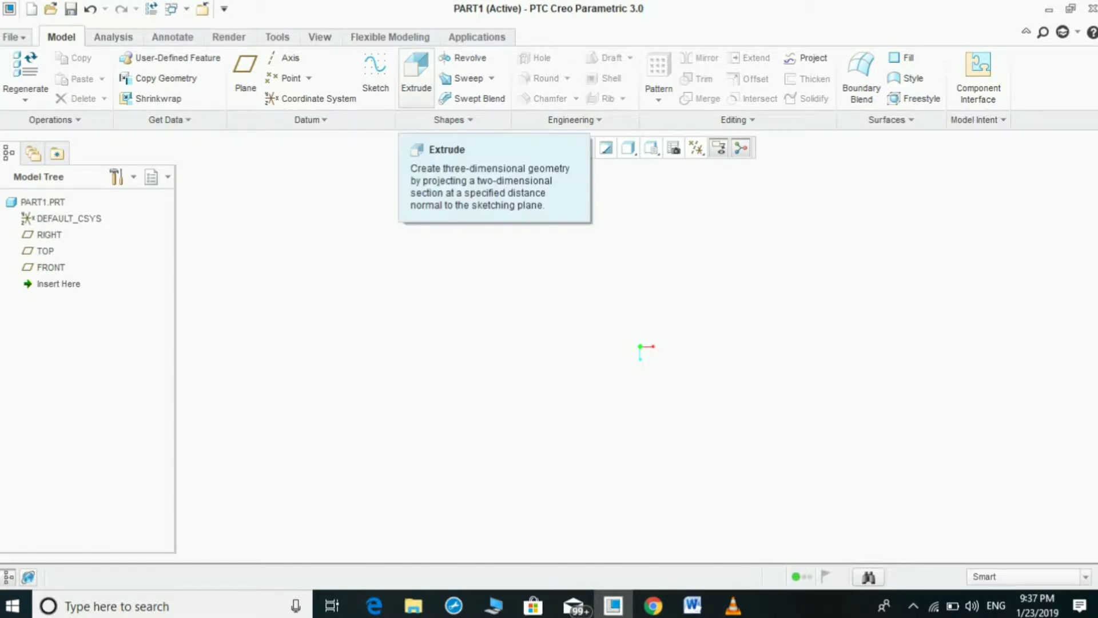
# Step: Start an Extrude with an internal sketch on the TOP plane, using the RIGHT plane as the right-hand orientation reference
pyautogui.click(416, 71)
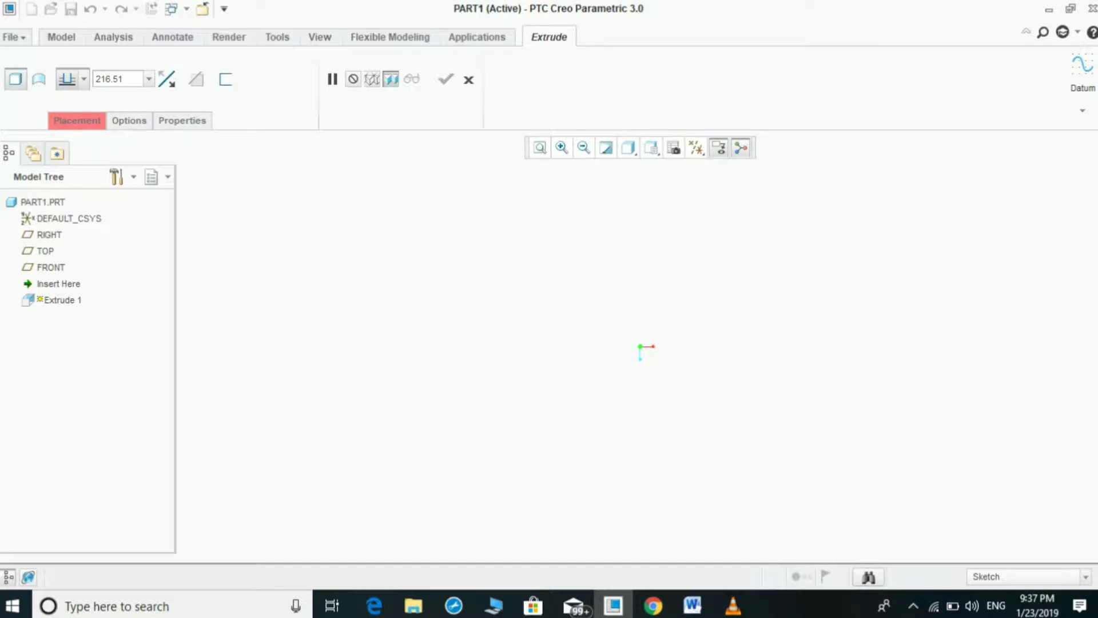
pyautogui.click(77, 120)
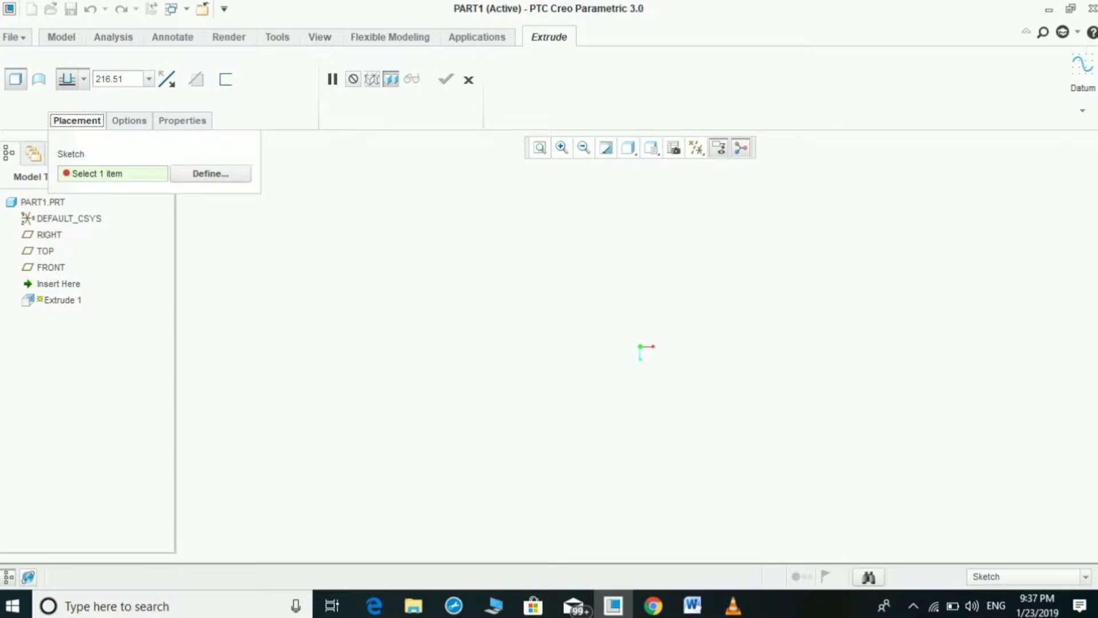
pyautogui.click(211, 174)
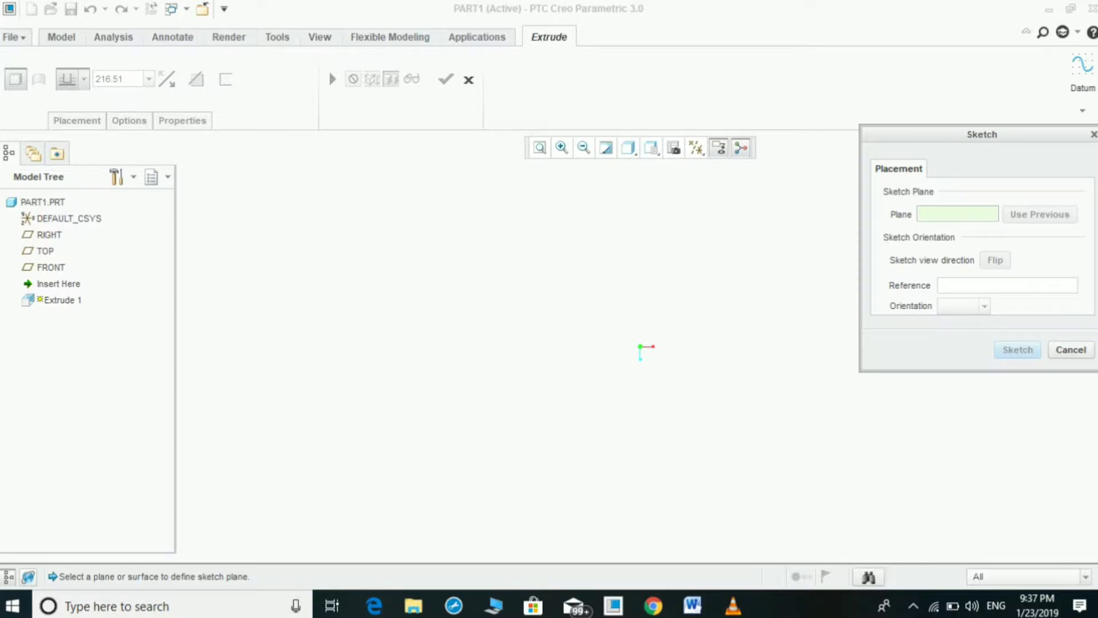
pyautogui.click(235, 346)
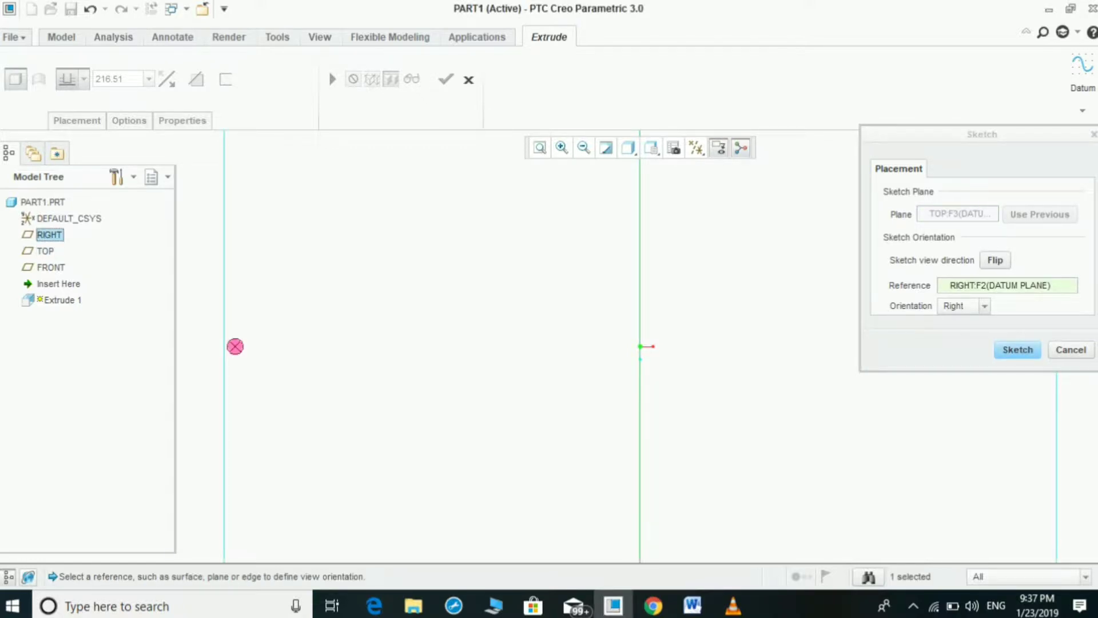
pyautogui.click(1017, 350)
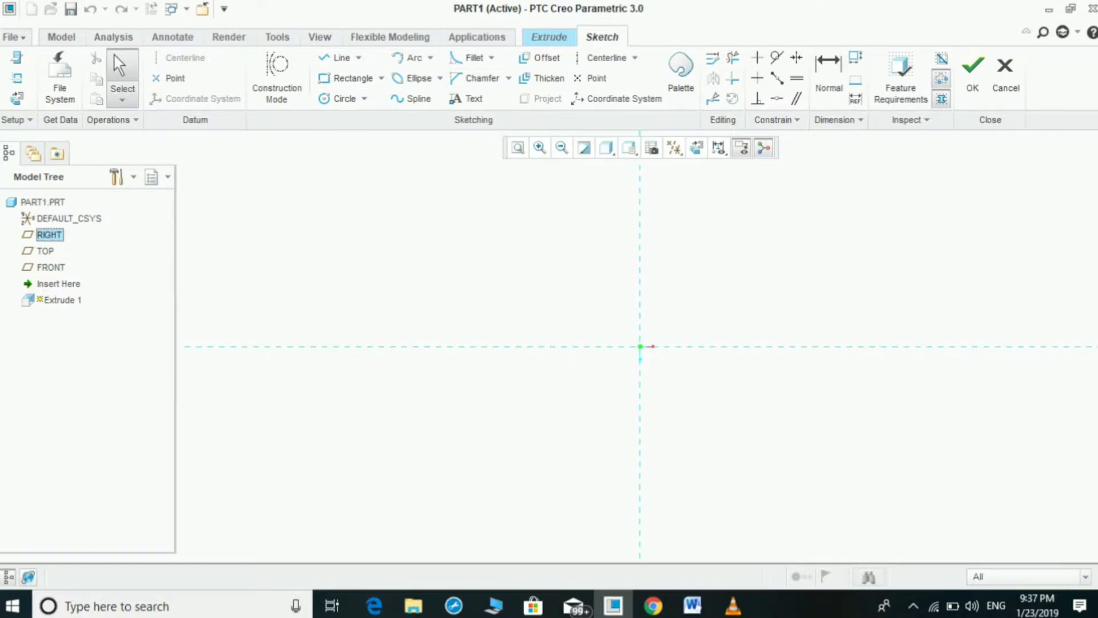
# Step: Add a vertical and a horizontal centerline through the sketch origin
pyautogui.click(600, 58)
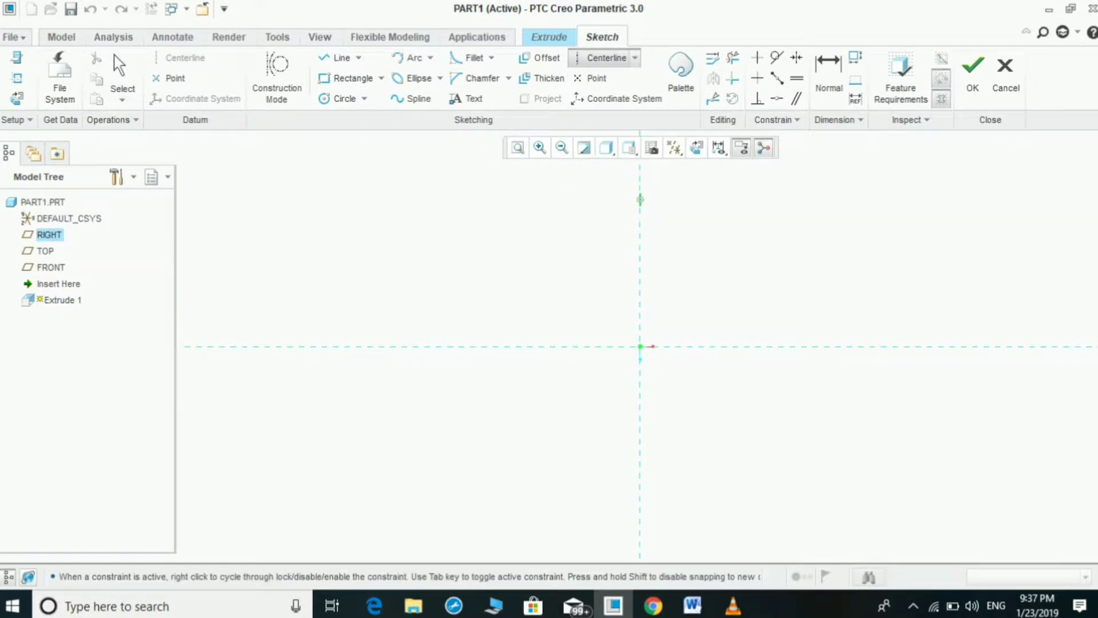
pyautogui.click(639, 203)
pyautogui.click(640, 291)
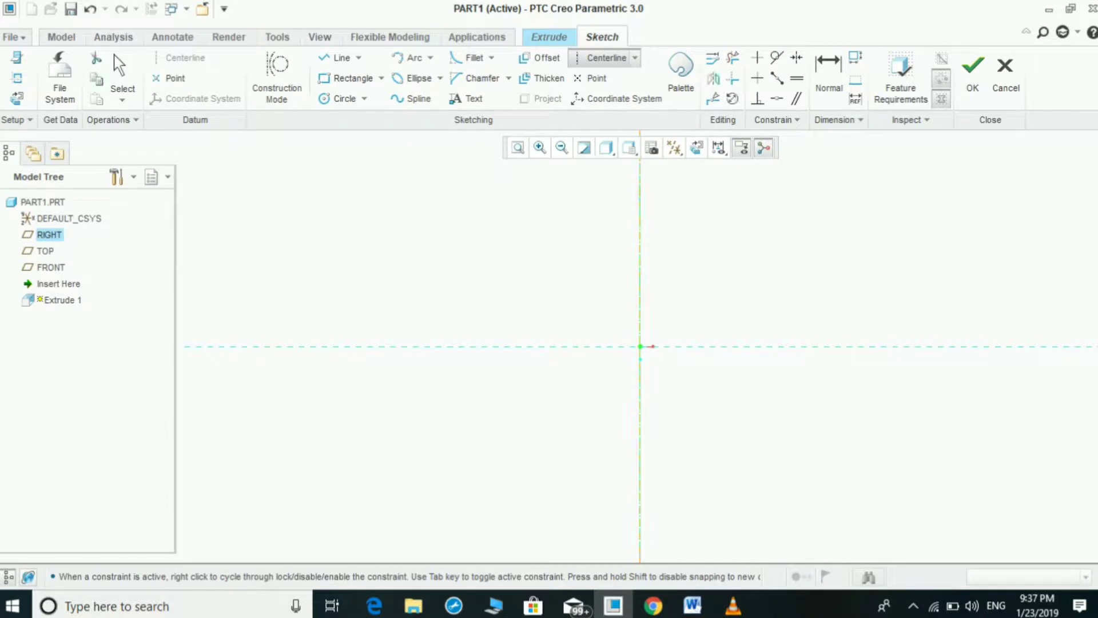
pyautogui.click(509, 346)
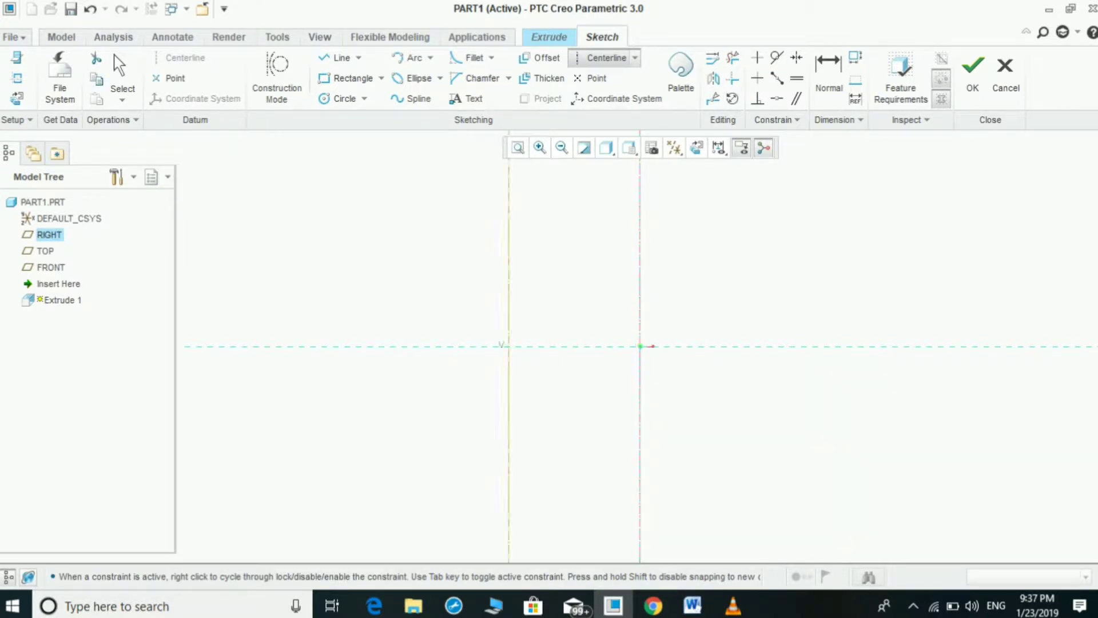
pyautogui.click(567, 346)
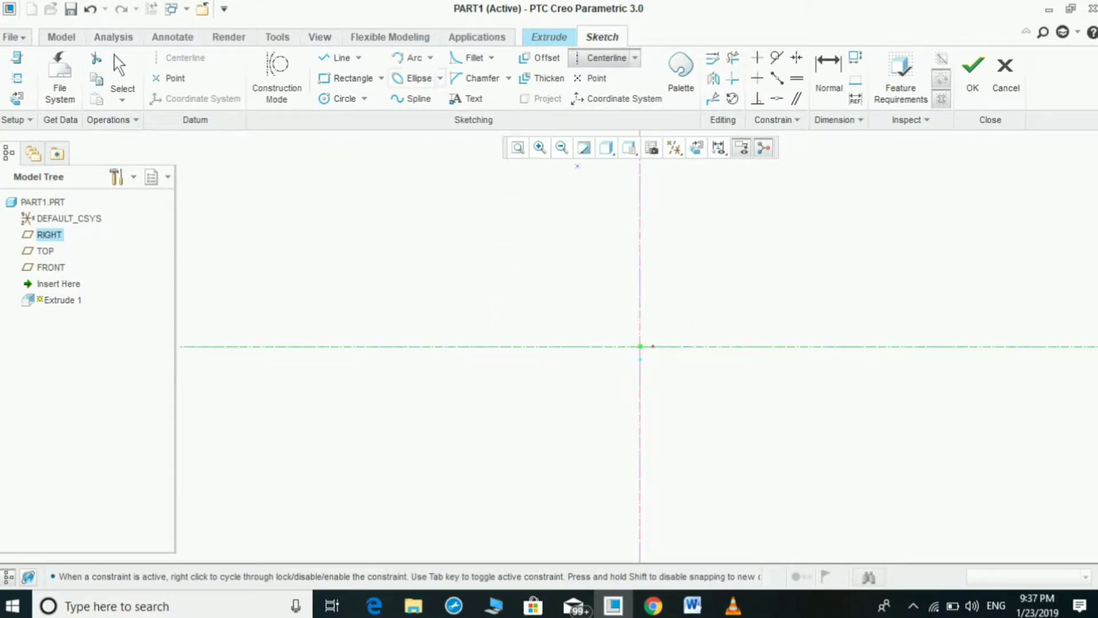
# Step: Sketch a rectangle about 139 wide and 103 high, symmetric about both centerlines
pyautogui.click(349, 78)
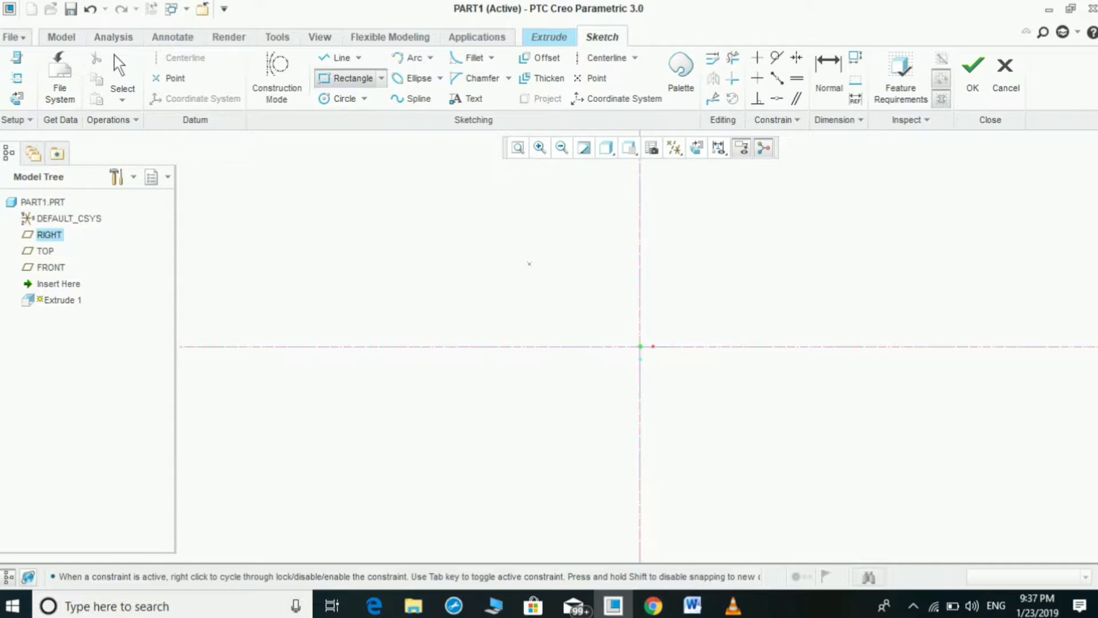
pyautogui.click(529, 264)
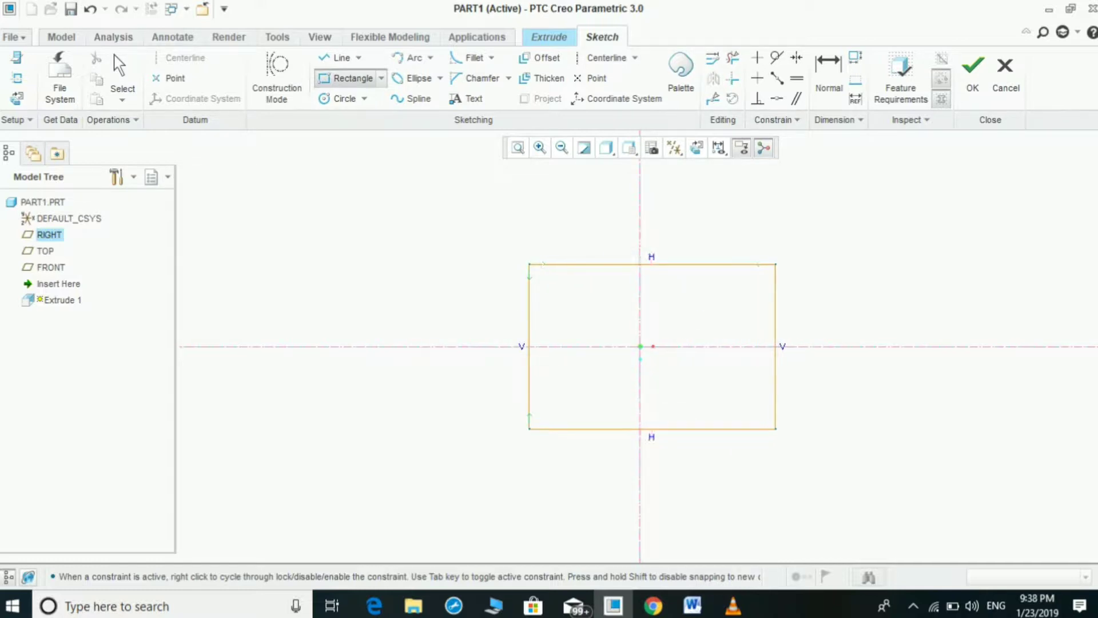
pyautogui.click(751, 428)
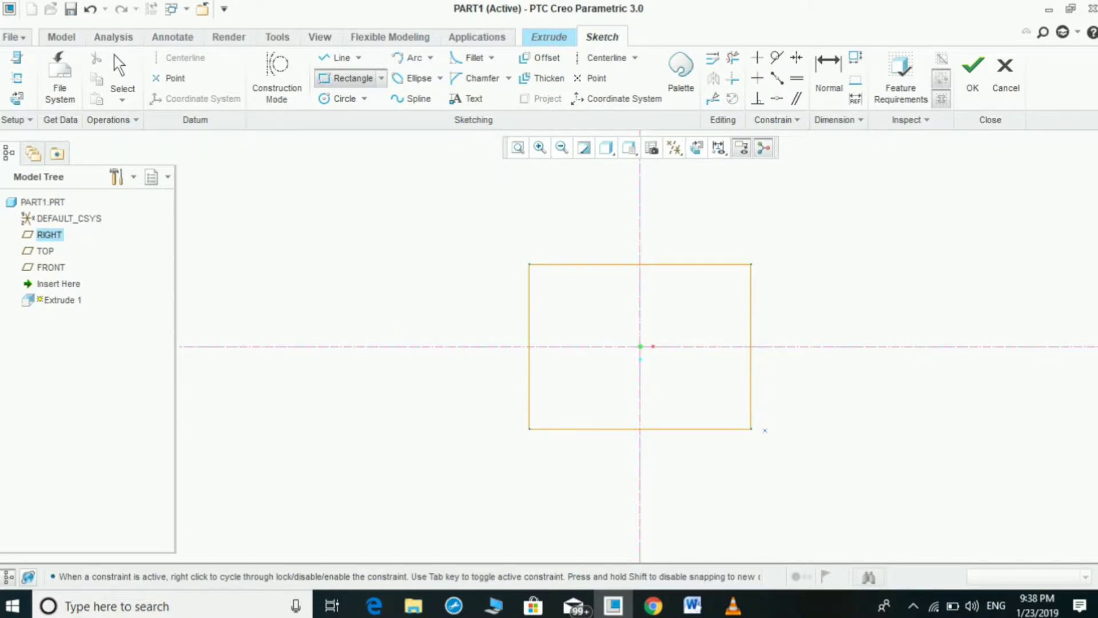
pyautogui.click(114, 53)
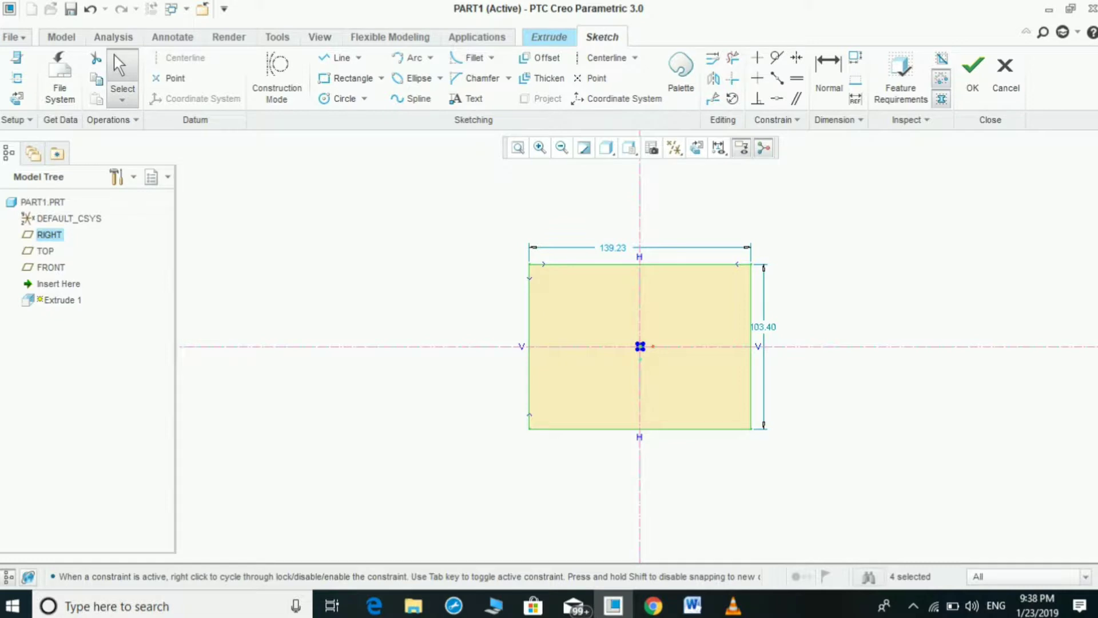
# Step: Set the rectangle's width to 100 and its height to 75
pyautogui.doubleClick(612, 248)
pyautogui.write('10')
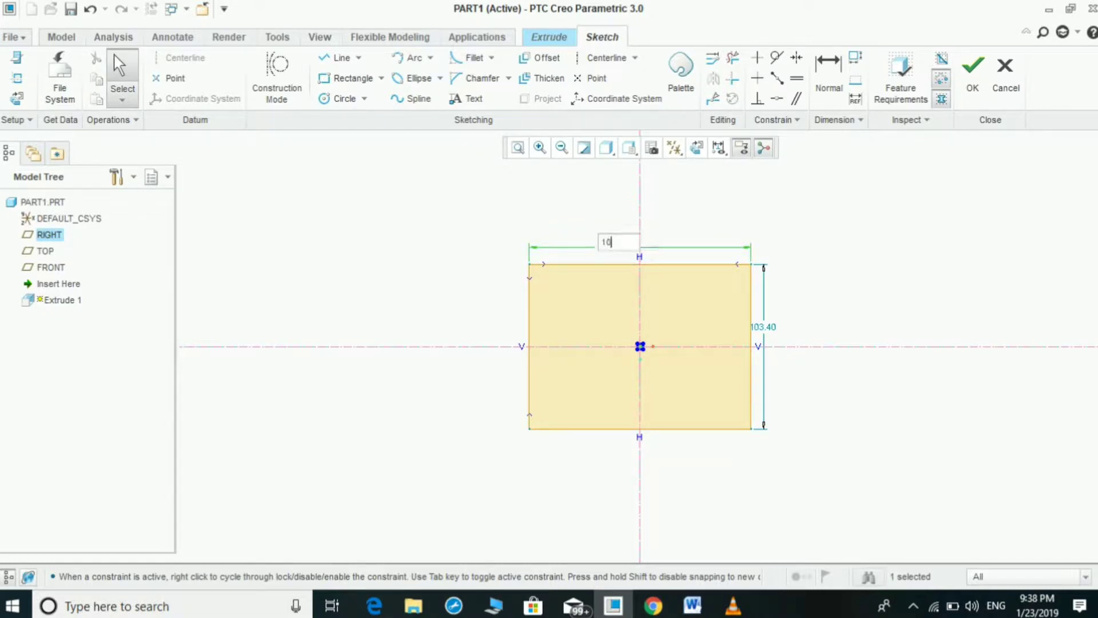
pyautogui.write('0')
pyautogui.press('Return')
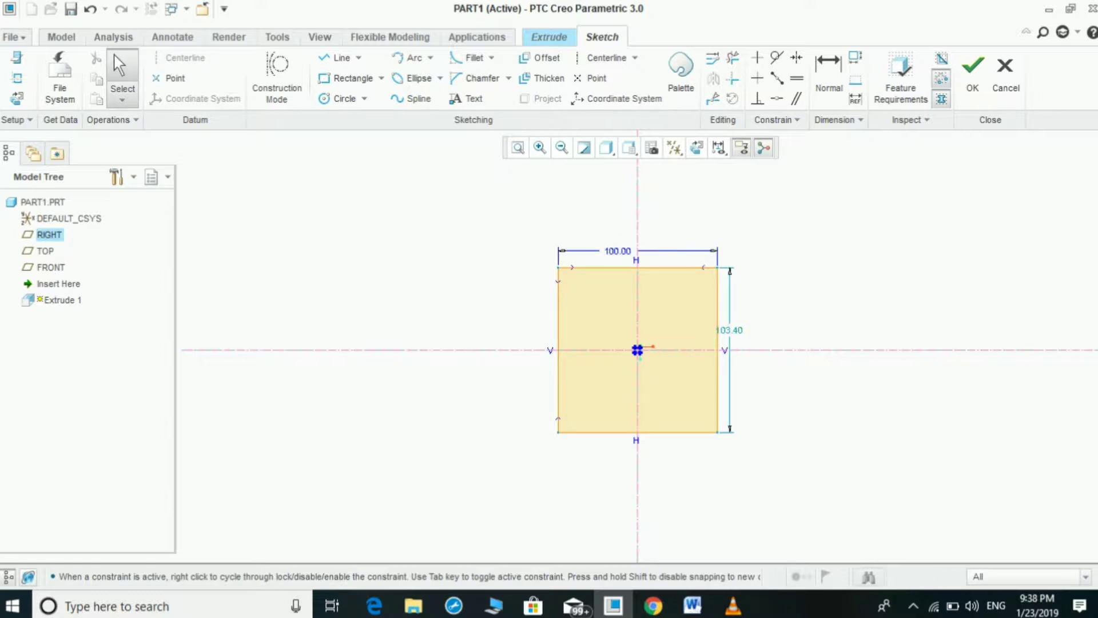
pyautogui.doubleClick(730, 330)
pyautogui.write('1')
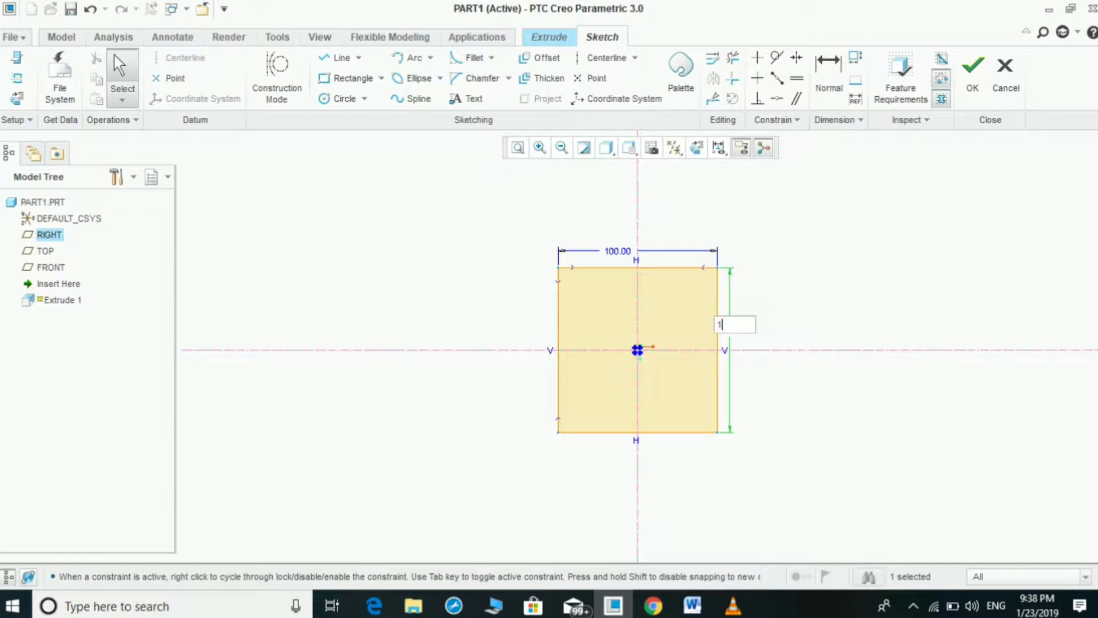
pyautogui.press('BackSpace')
pyautogui.write('75')
pyautogui.press('Return')
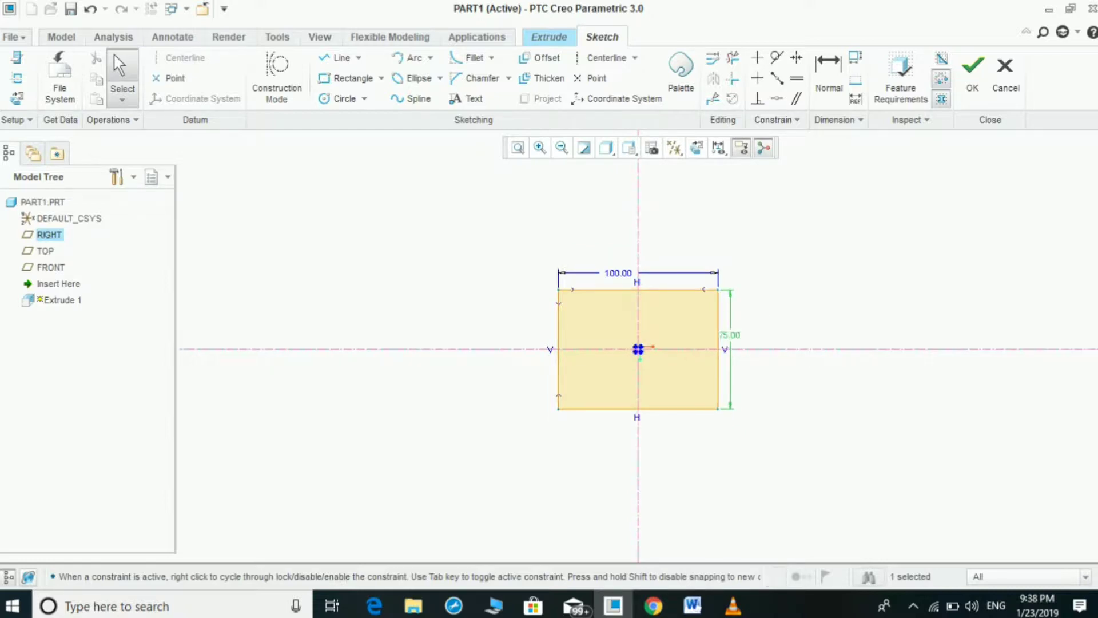
# Step: Finish the sketch and extrude the rectangle to a depth of 25
pyautogui.click(973, 72)
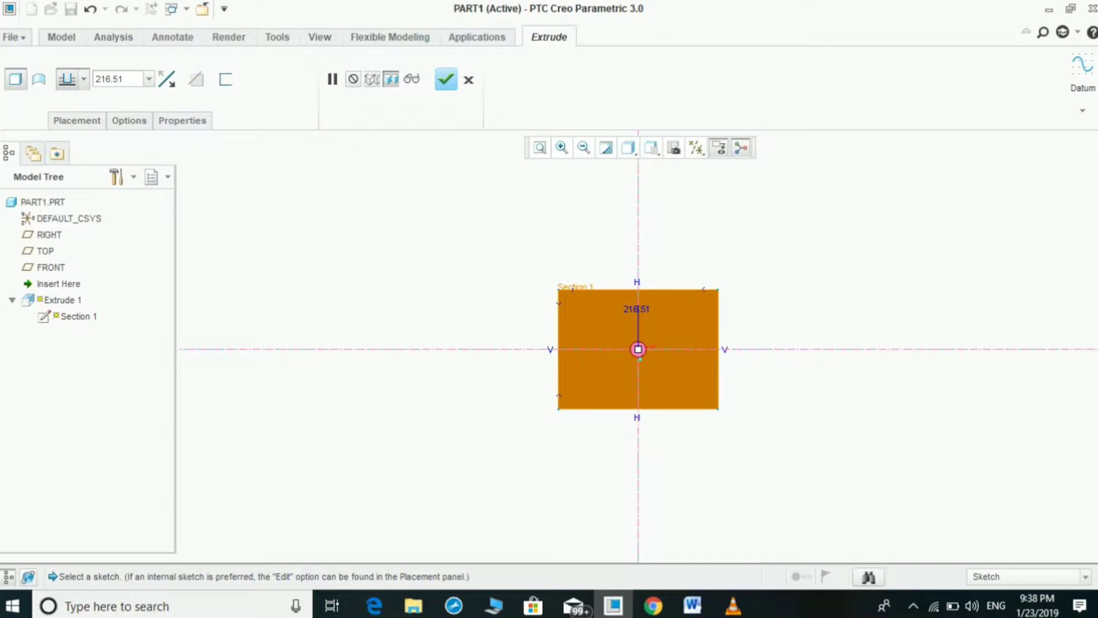
pyautogui.click(119, 79)
pyautogui.write('25')
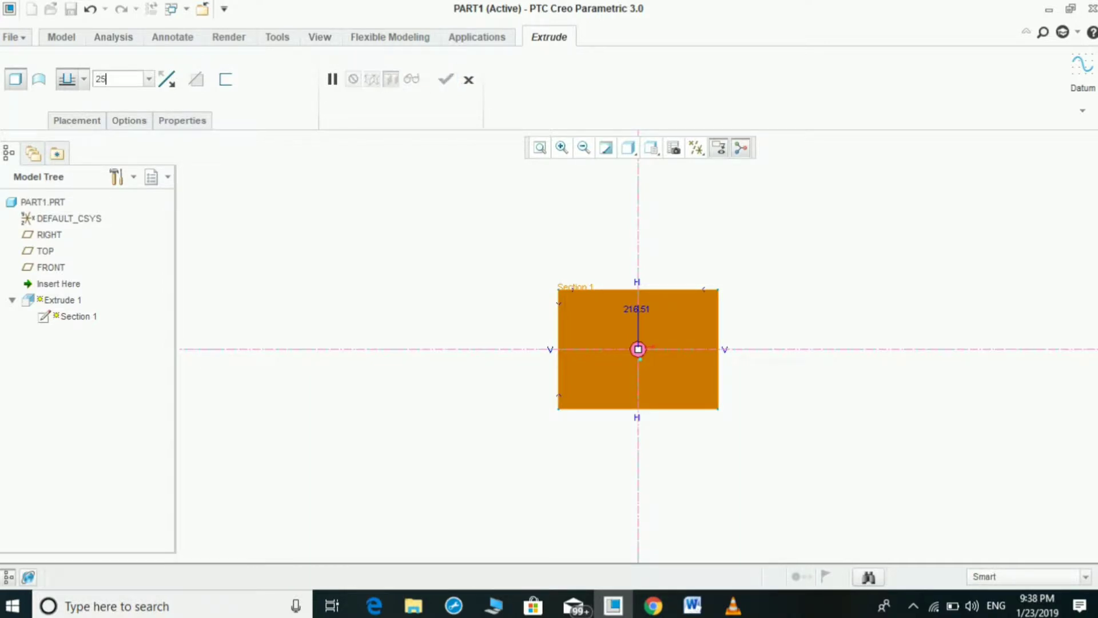
pyautogui.press('Return')
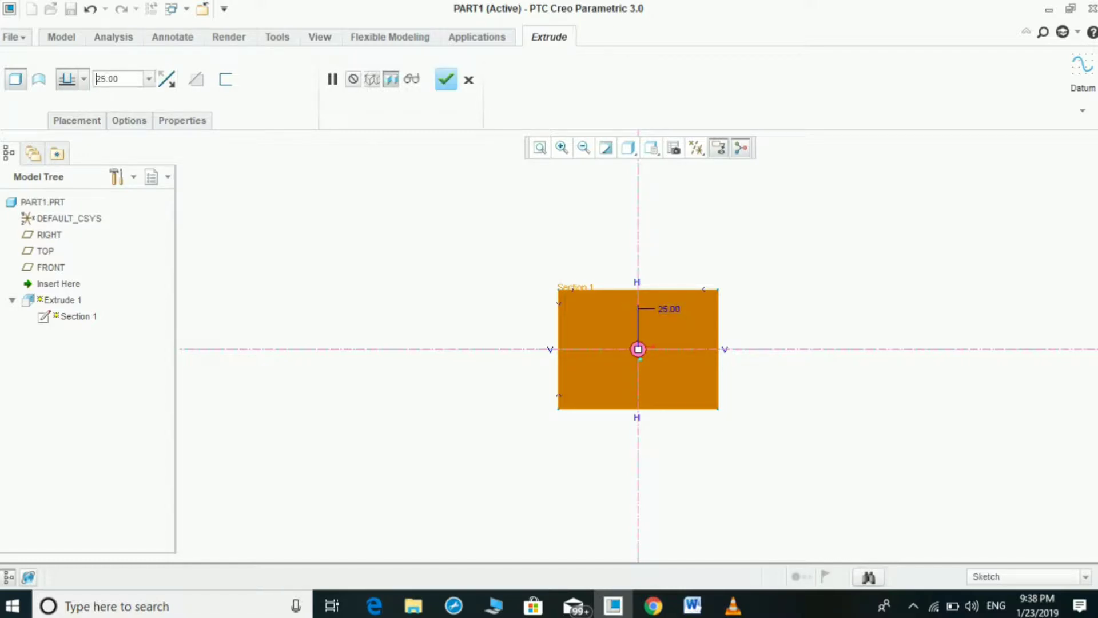
pyautogui.click(445, 80)
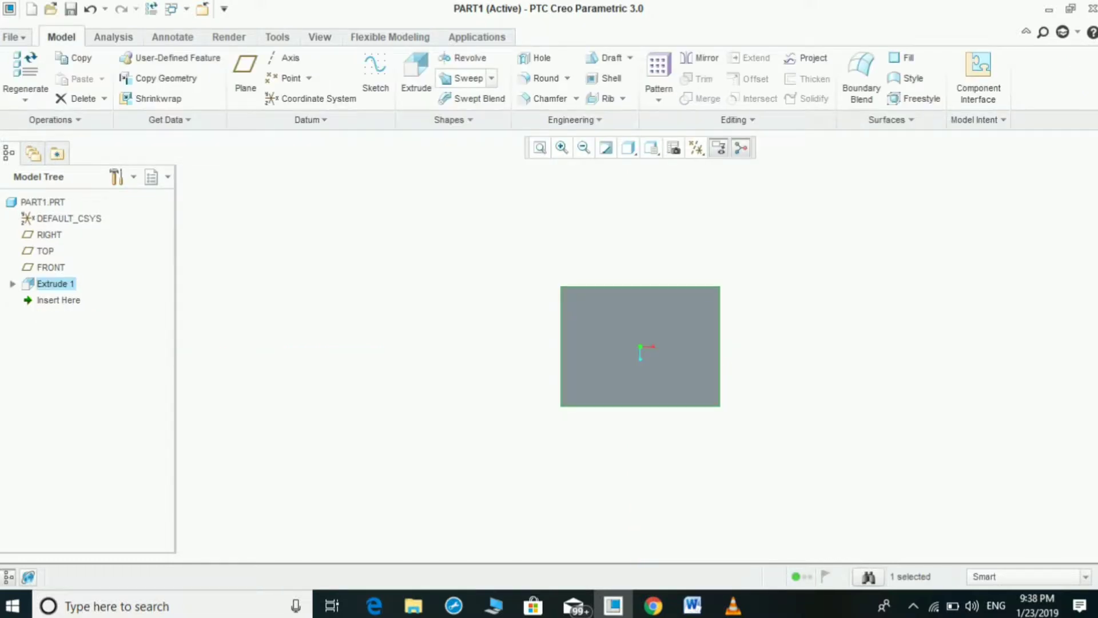
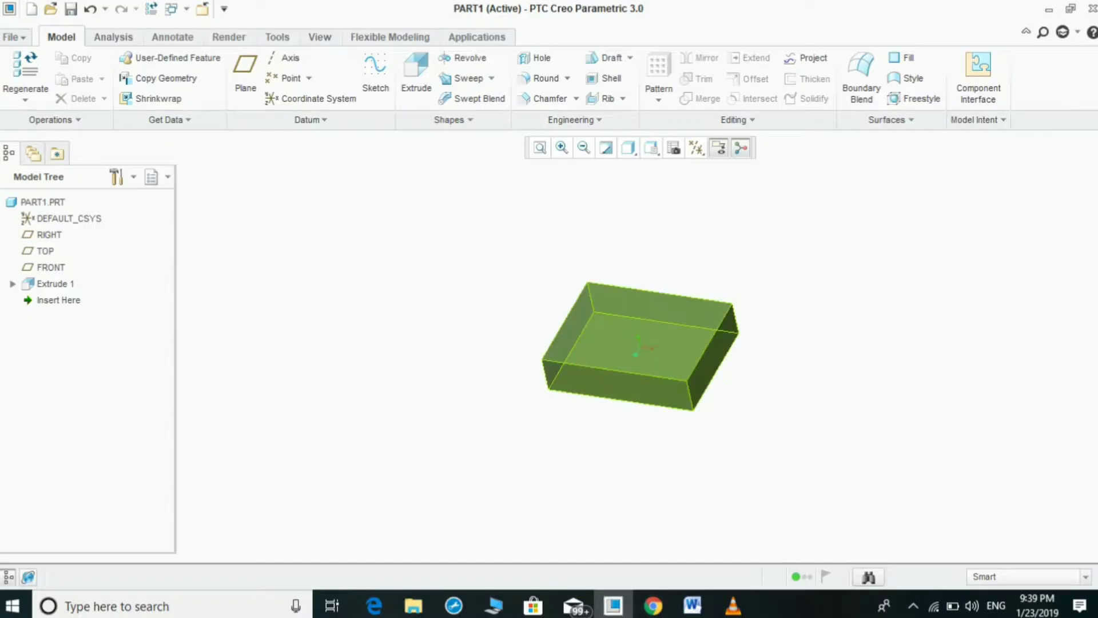
pyautogui.scroll(-5, 640, 354)
pyautogui.scroll(7, 635, 349)
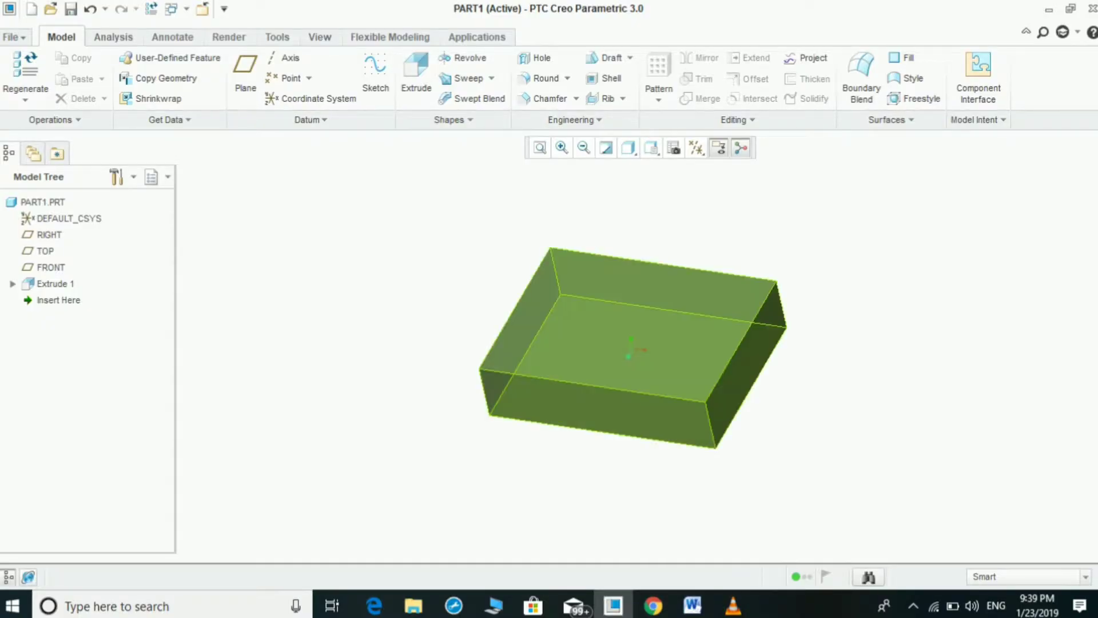
pyautogui.moveTo(632, 348); pyautogui.dragTo(795, 272, button='middle')
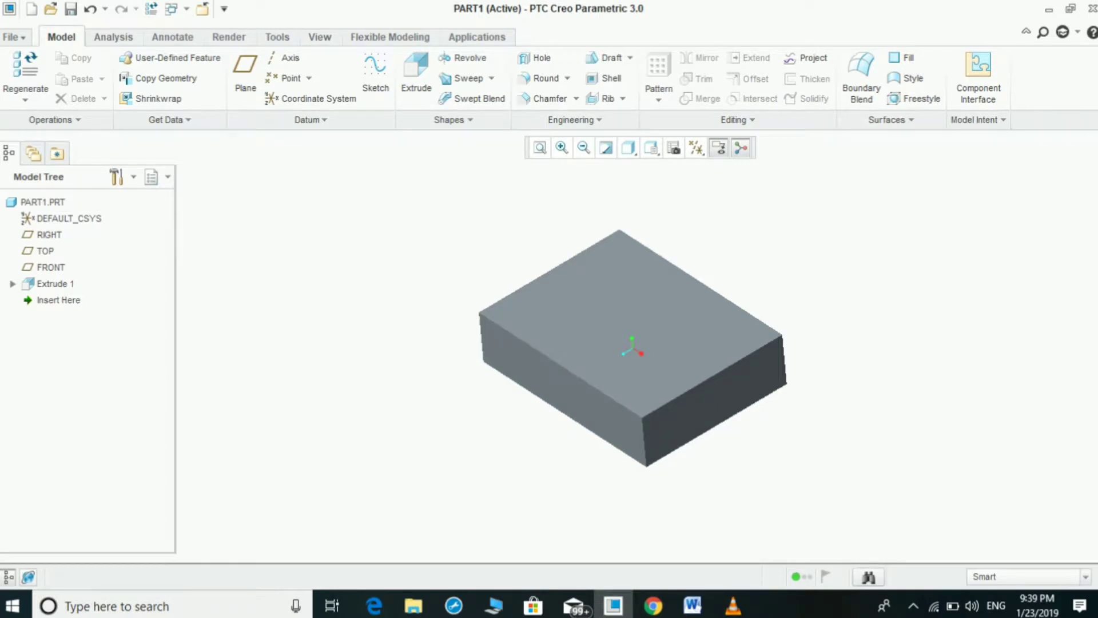
# Step: Create a drawing named Part1 from PART1.PRT with the c_drawing template and maximize its window
pyautogui.click(14, 37)
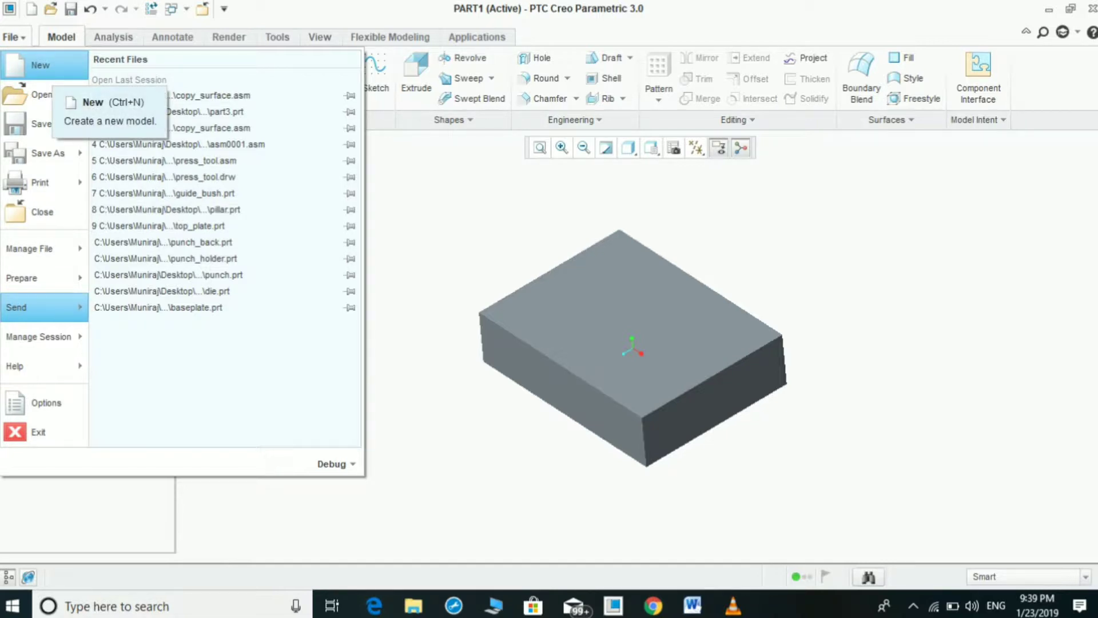
pyautogui.click(43, 65)
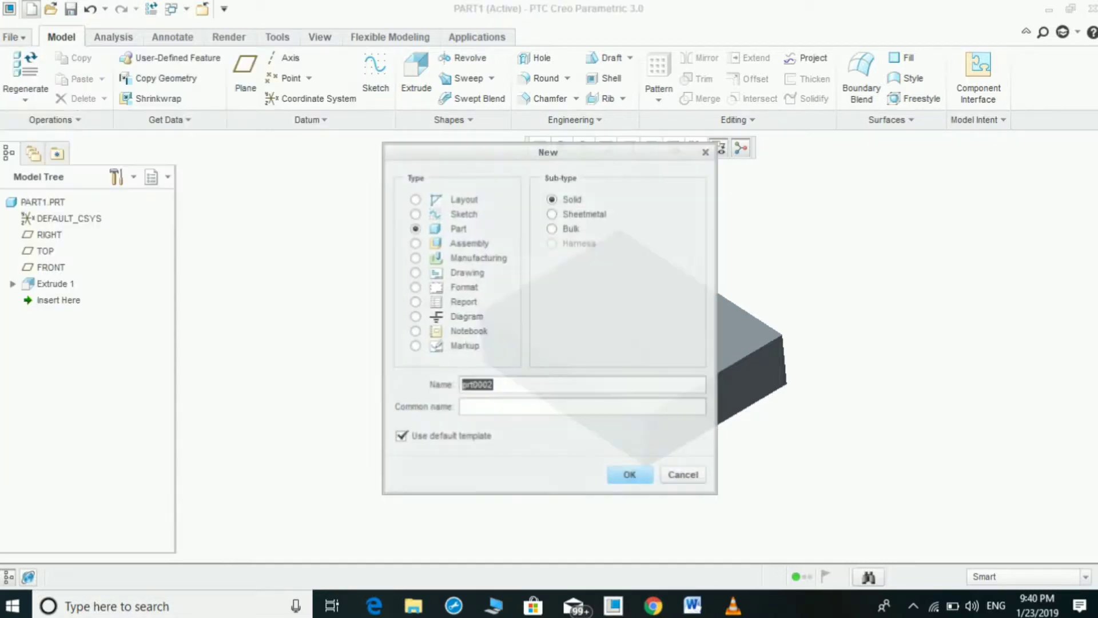
pyautogui.click(415, 272)
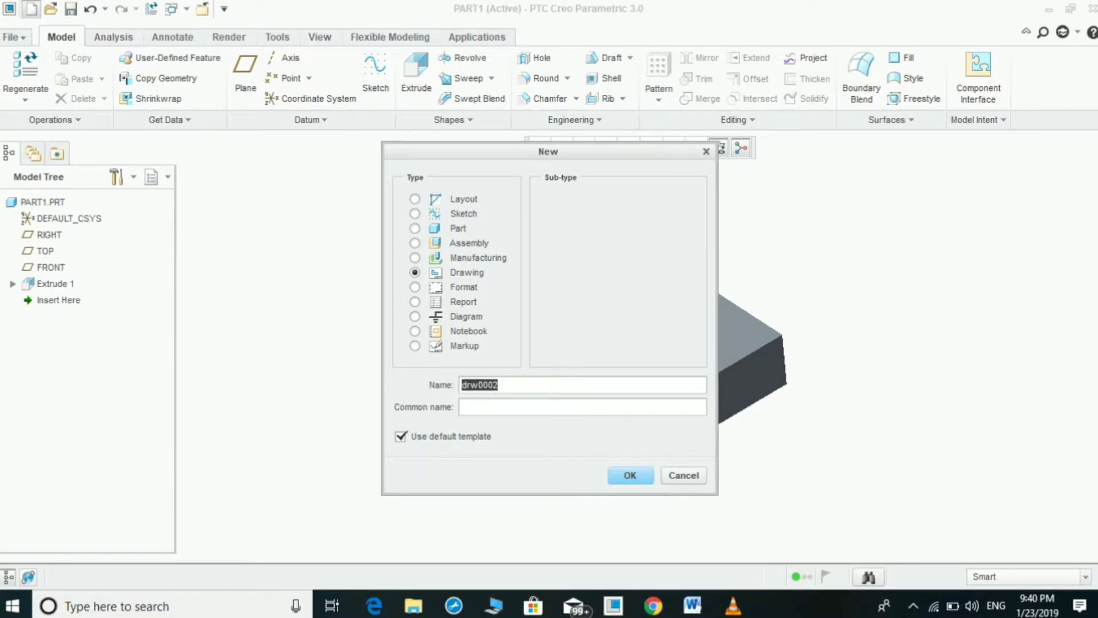
pyautogui.press('BackSpace')
pyautogui.write('Part1')
pyautogui.press('Return')
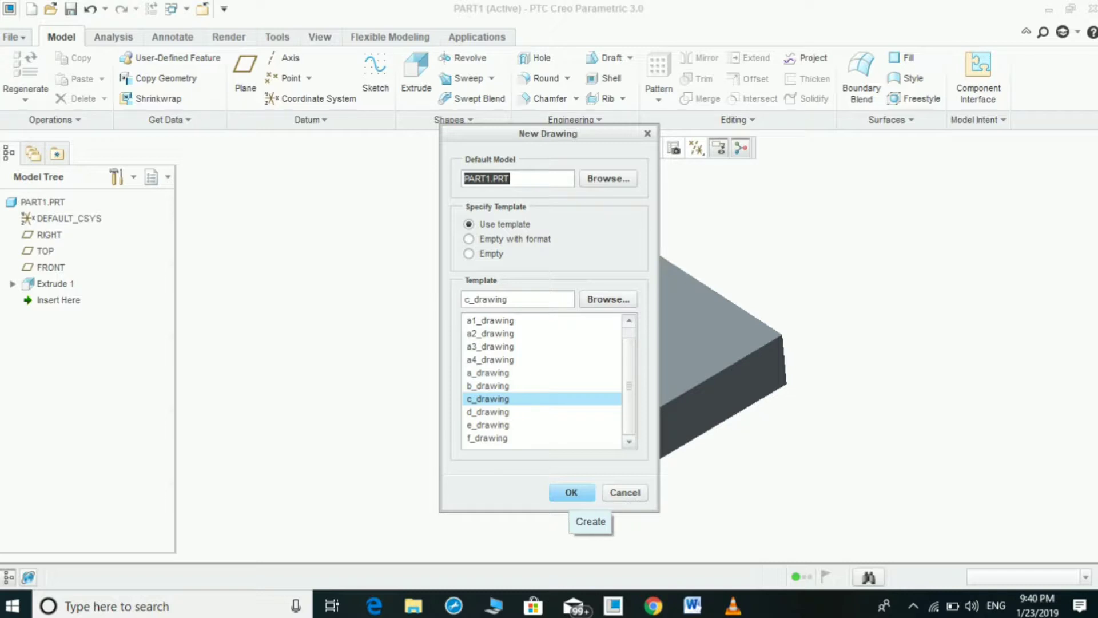
pyautogui.click(571, 493)
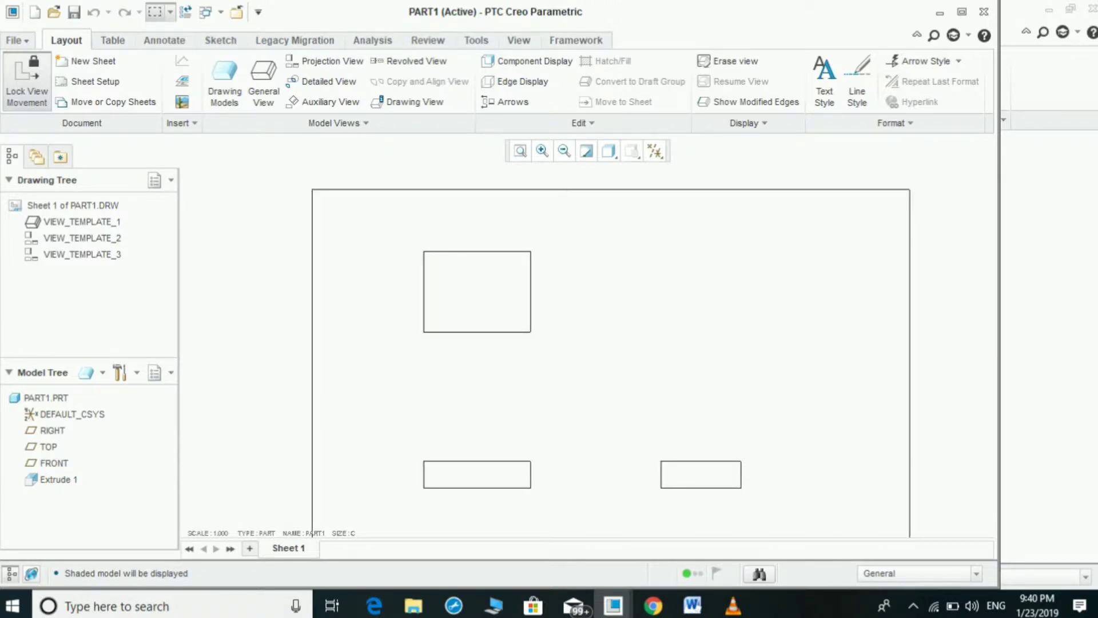
pyautogui.click(962, 12)
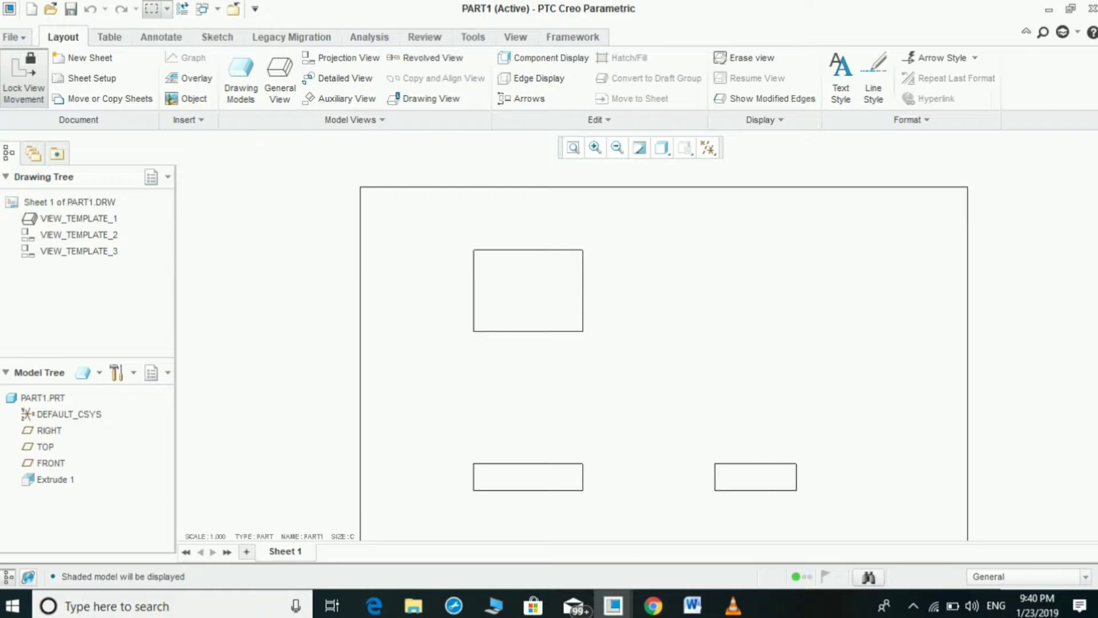
# Step: Dimension the top edge and the right edge of the block's plan view, placing each dimension just outside its edge
pyautogui.click(161, 37)
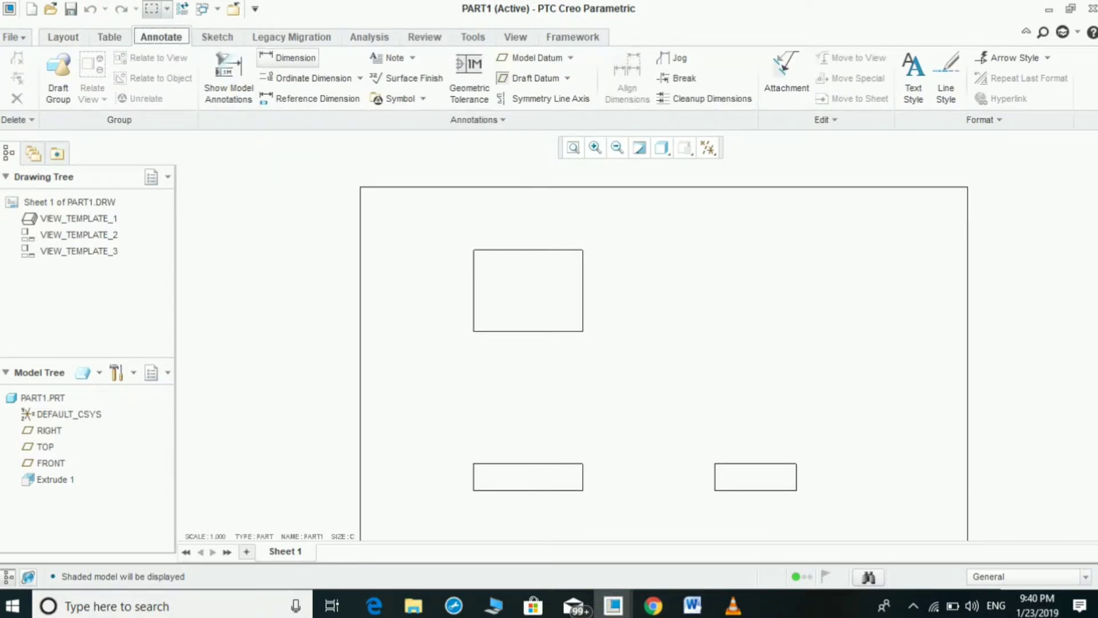
pyautogui.click(287, 57)
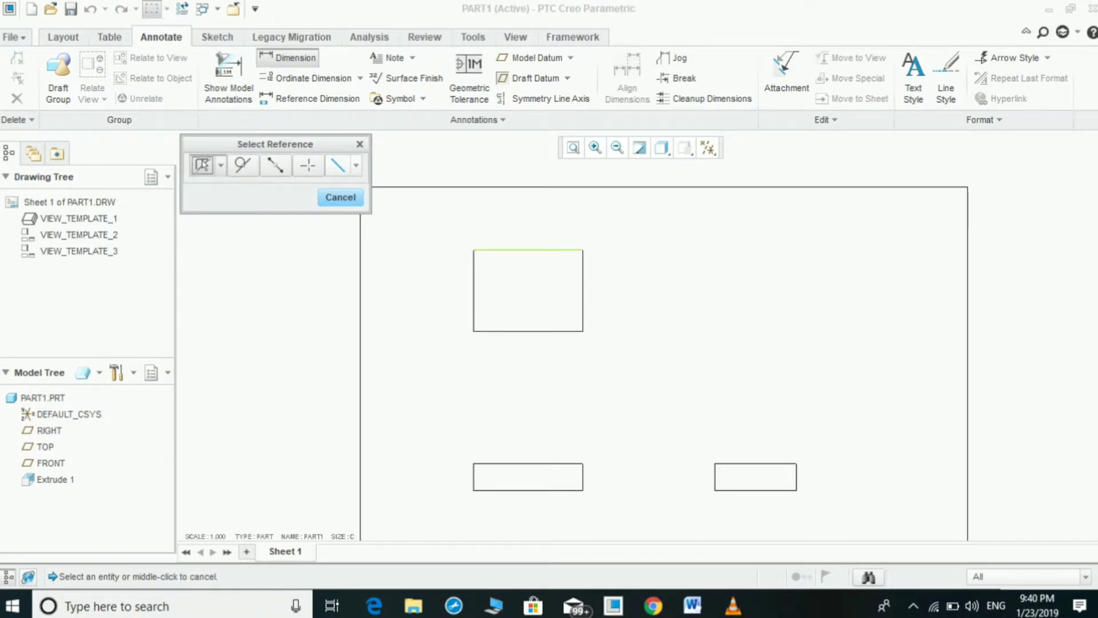
pyautogui.click(528, 249)
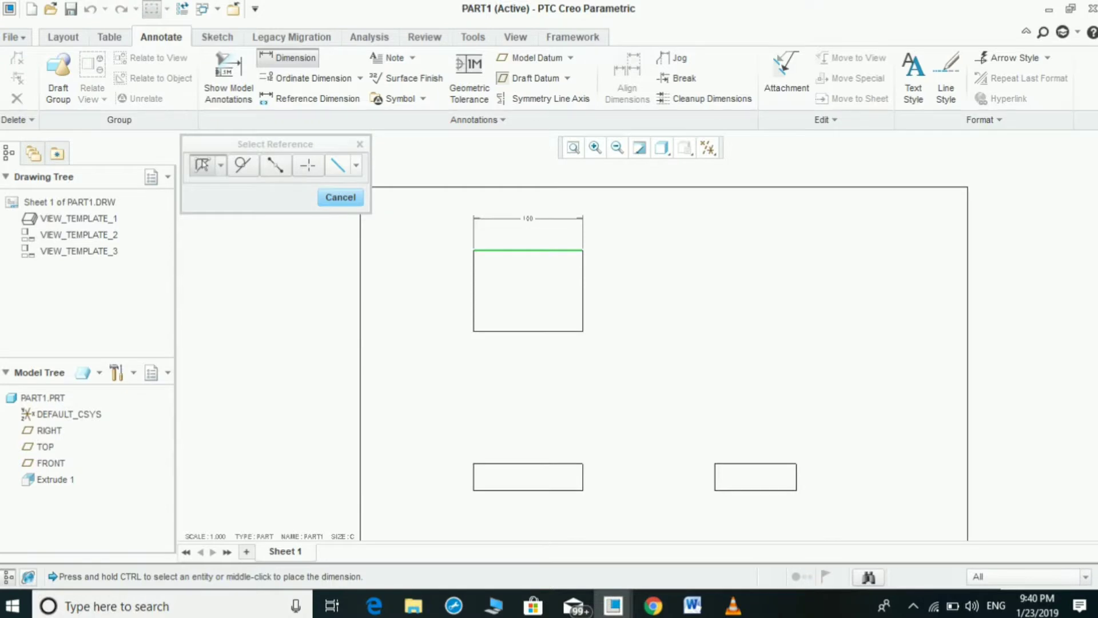
pyautogui.middleClick(528, 218)
pyautogui.click(582, 297)
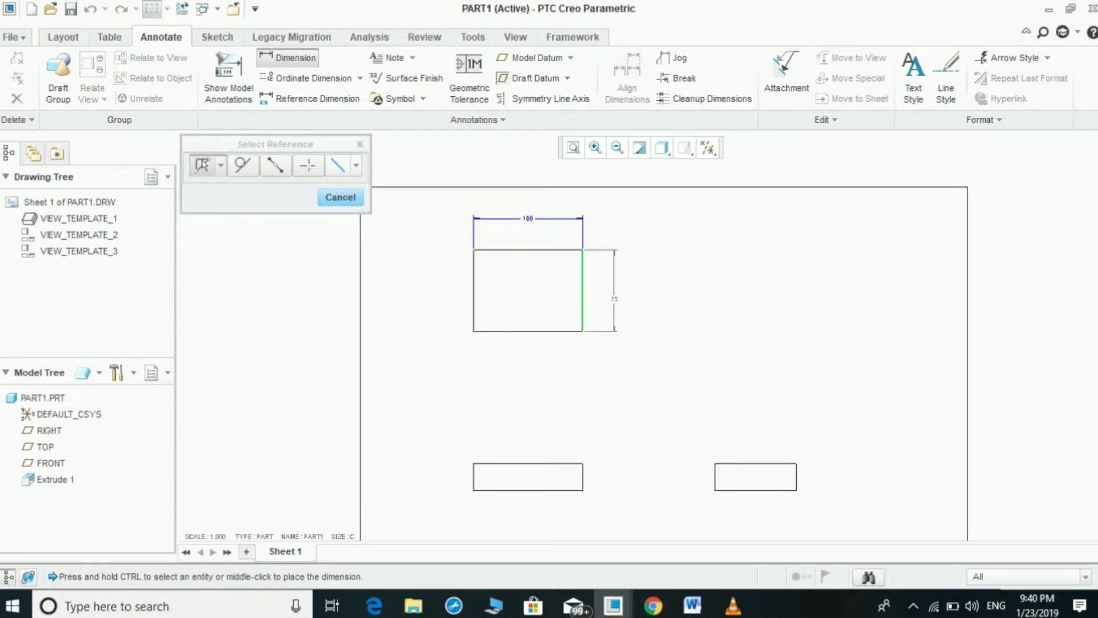
pyautogui.middleClick(614, 298)
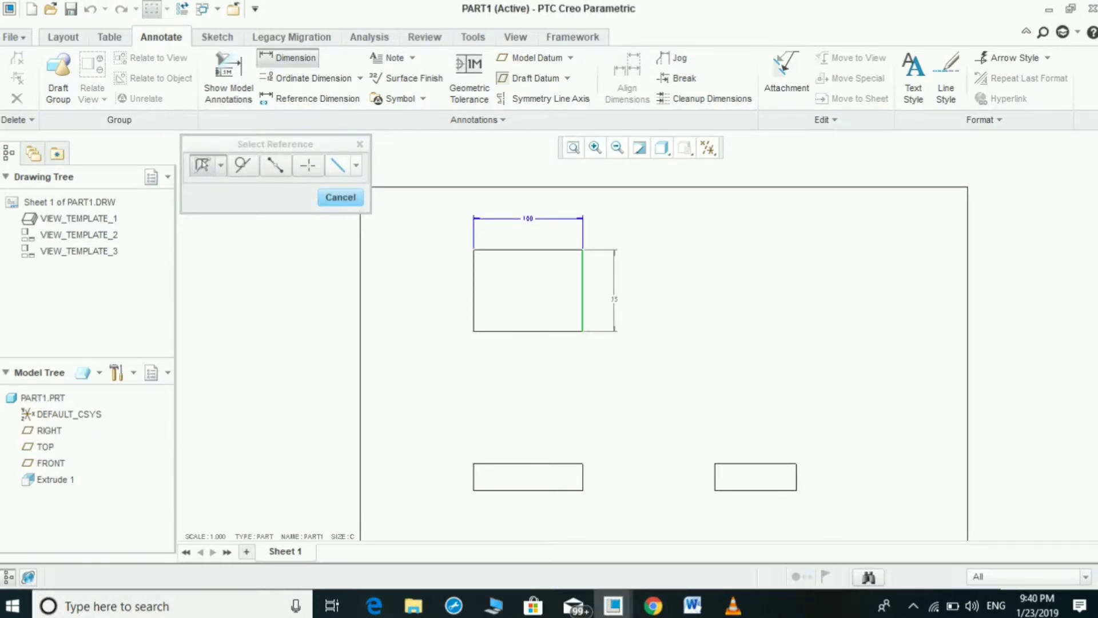
# Step: Dimension the left edge of the block's lower-left view, placing the dimension just outside that edge, and finish dimensioning
pyautogui.click(474, 476)
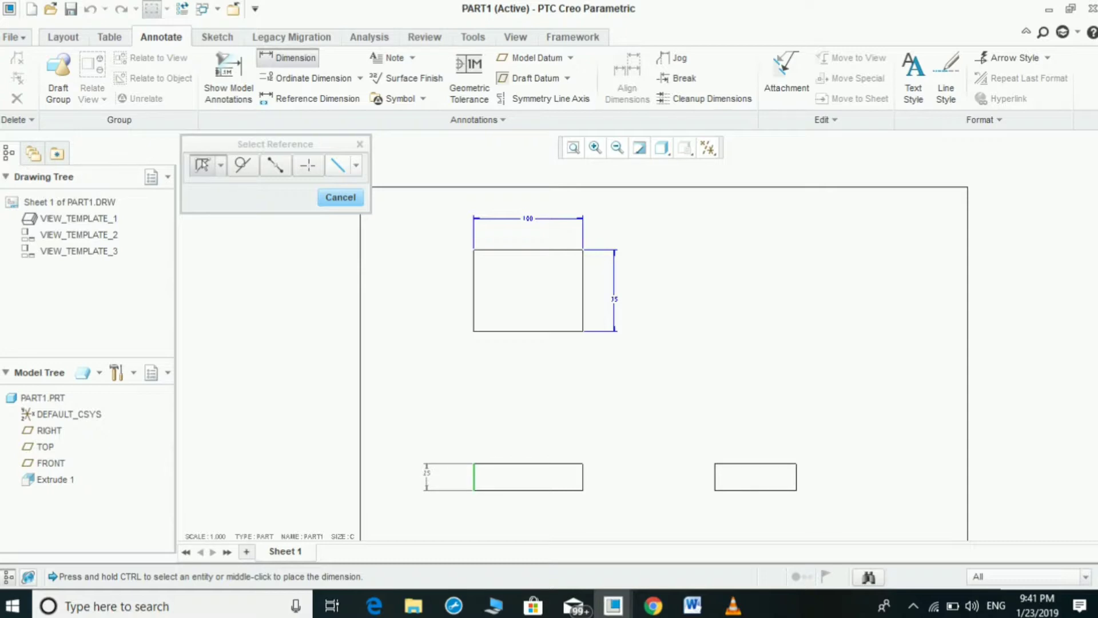
pyautogui.middleClick(426, 475)
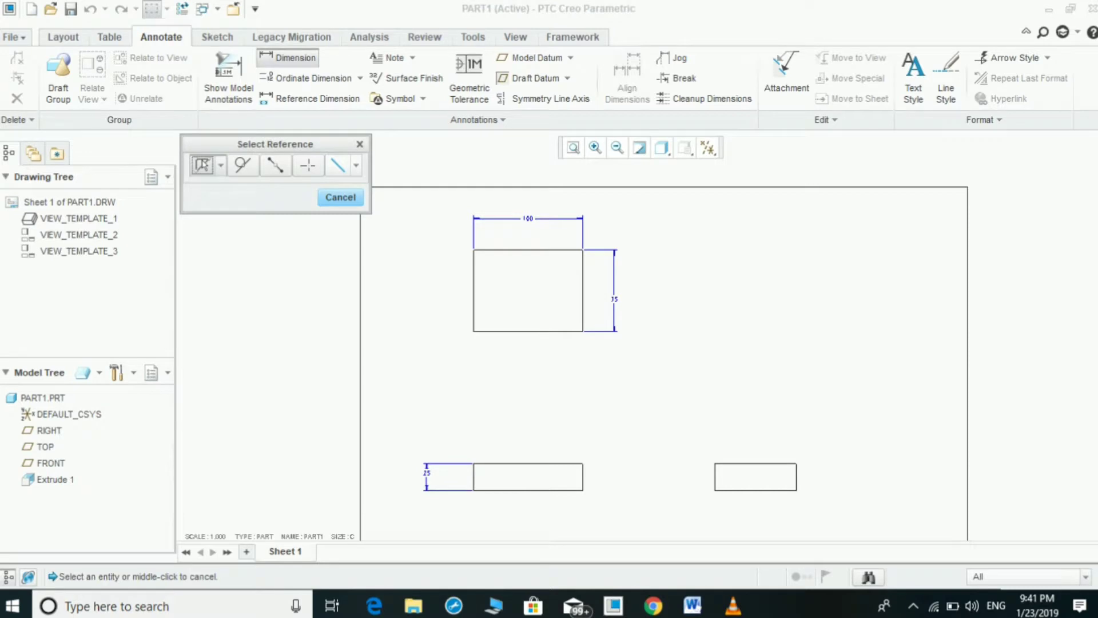
pyautogui.middleClick(560, 352)
pyautogui.click(559, 352)
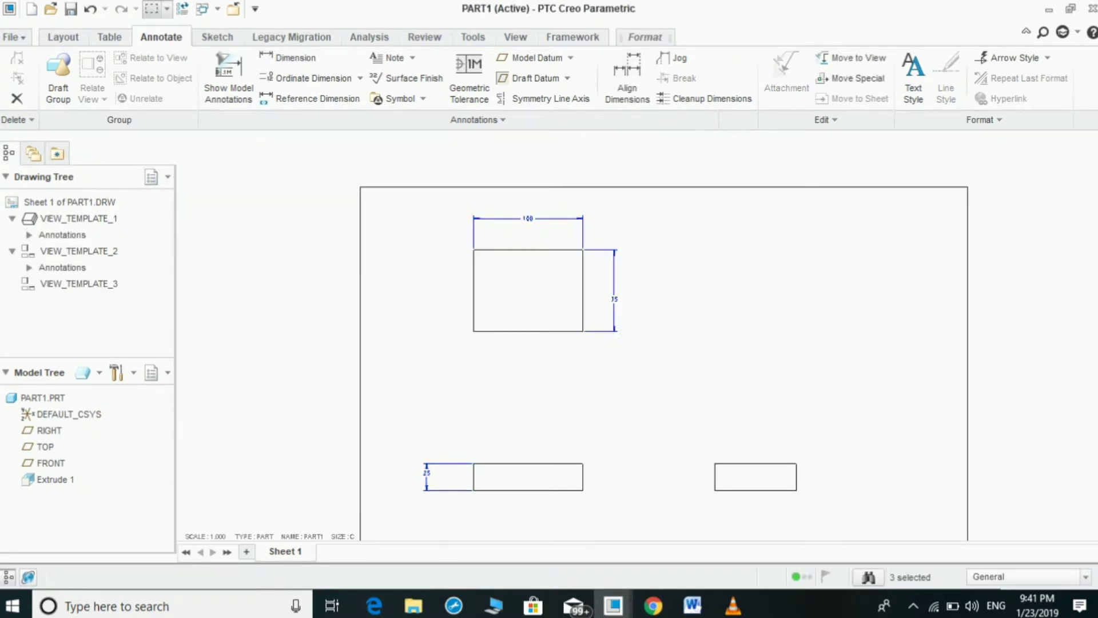
# Step: Override the displayed text of the plan view's horizontal dimension with @O 75
pyautogui.scroll(-1, 559, 352)
pyautogui.scroll(2, 535, 179)
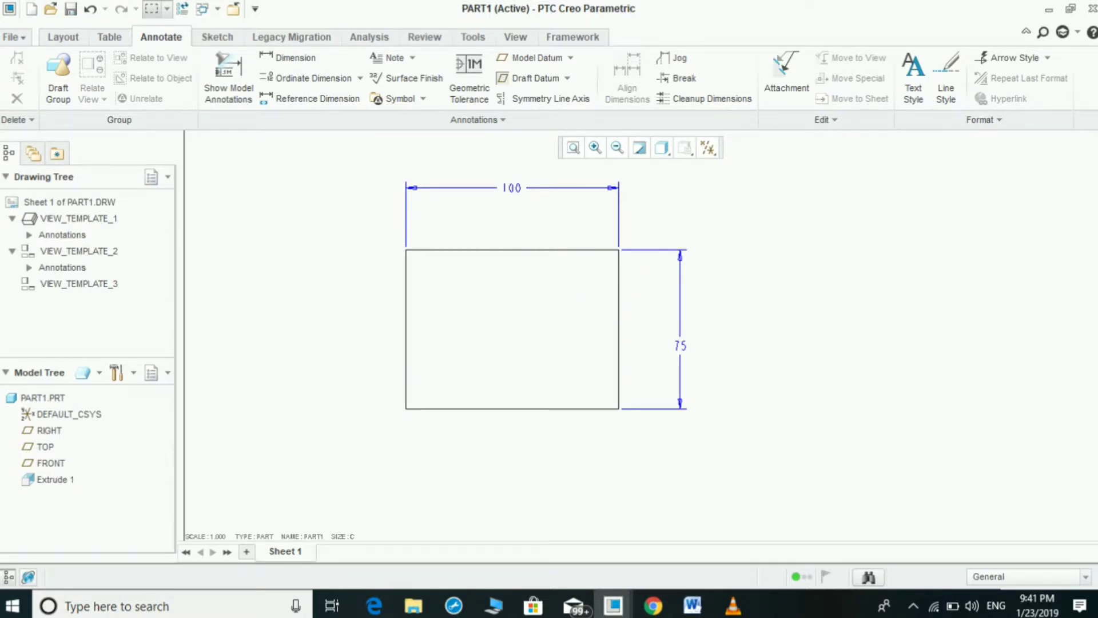
pyautogui.click(512, 188)
pyautogui.click(680, 346)
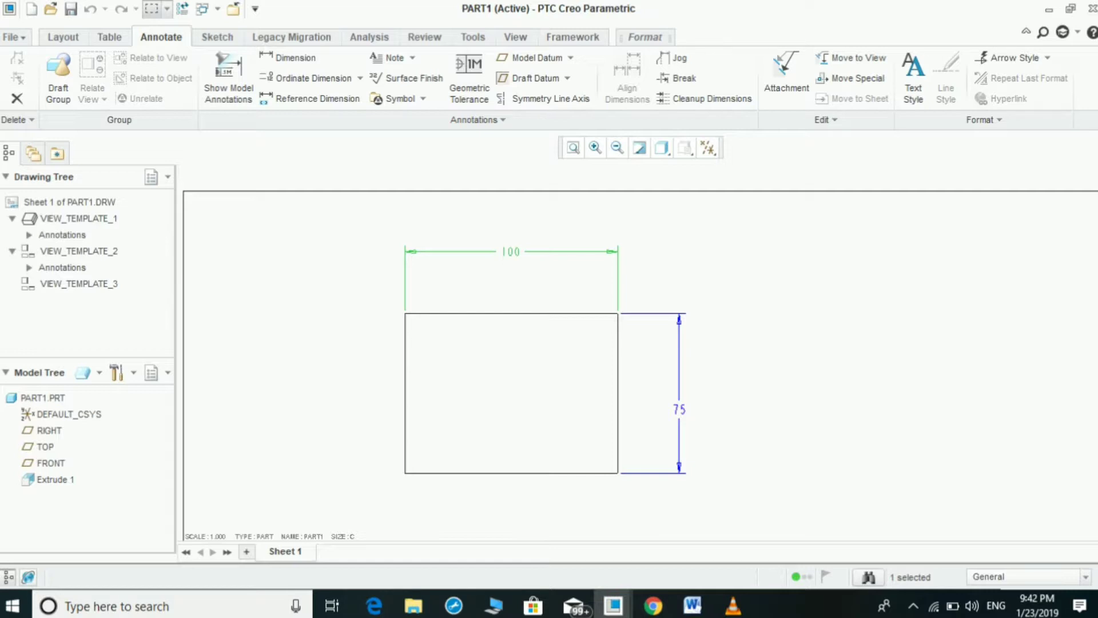
pyautogui.rightClick(505, 254)
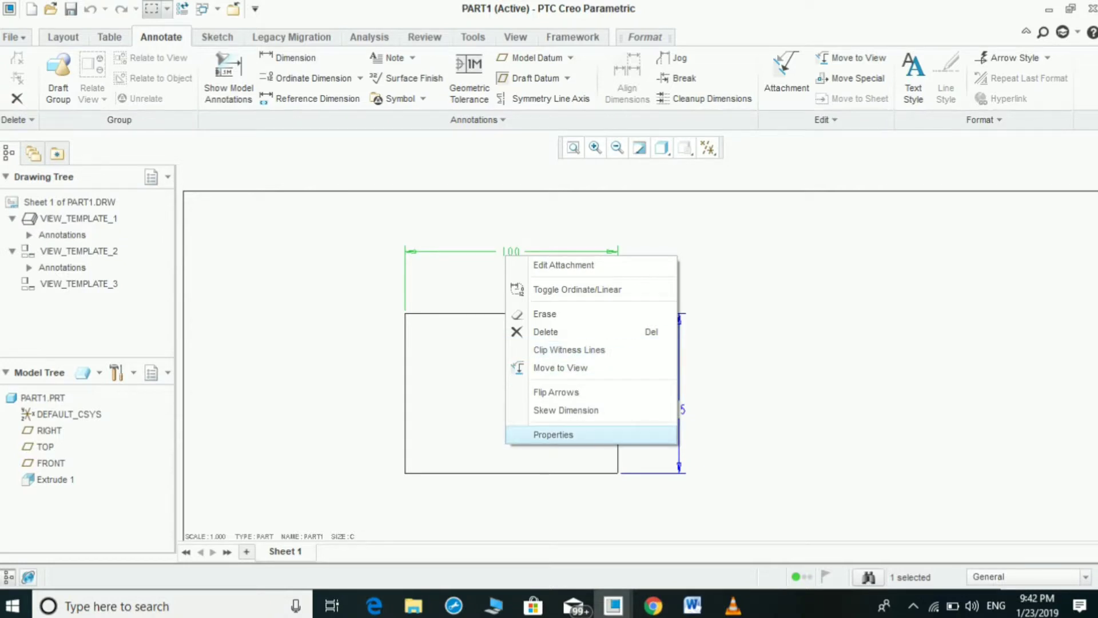
pyautogui.click(553, 434)
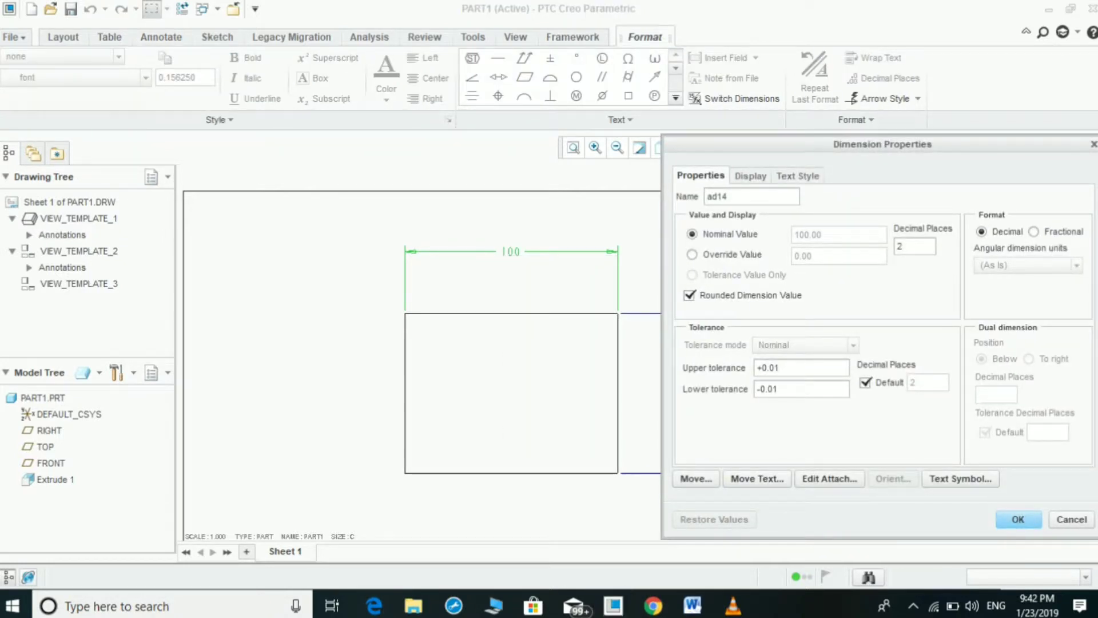
pyautogui.click(750, 176)
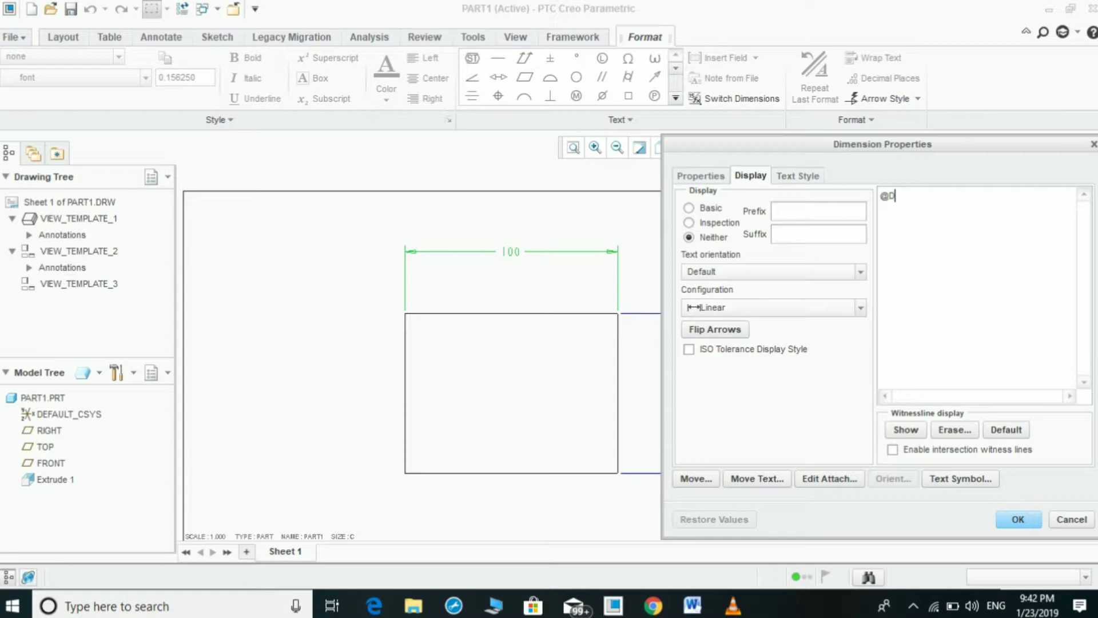
pyautogui.press('BackSpace')
pyautogui.write('O')
pyautogui.write('75')
pyautogui.press('Return')
pyautogui.press('Escape')
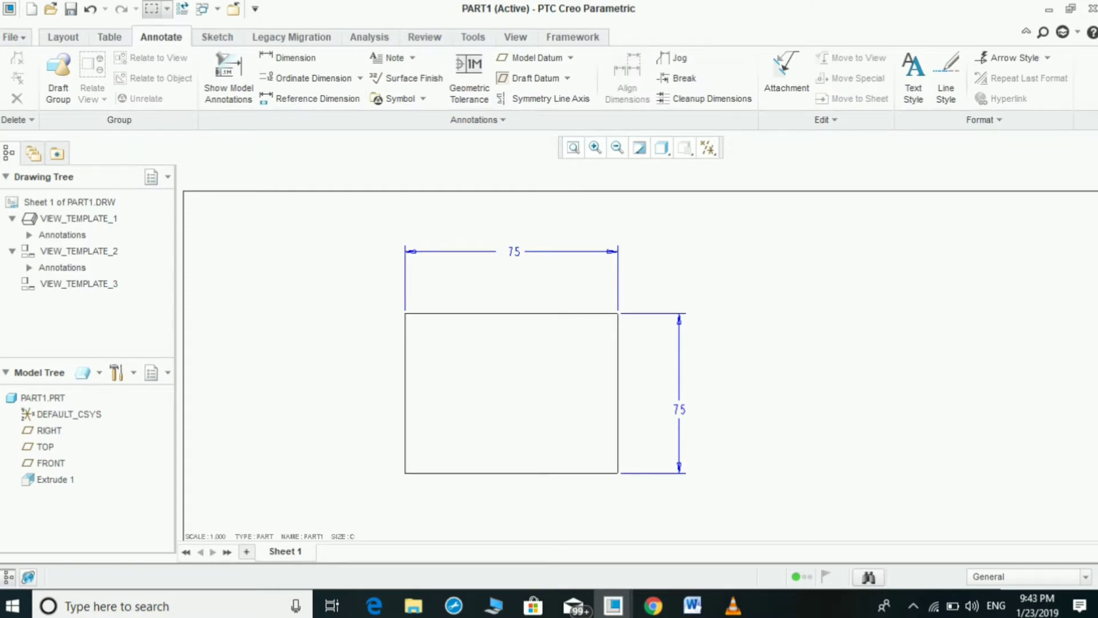
# Step: Change the display text of the plan view's horizontal dimension to @O L
pyautogui.click(515, 251)
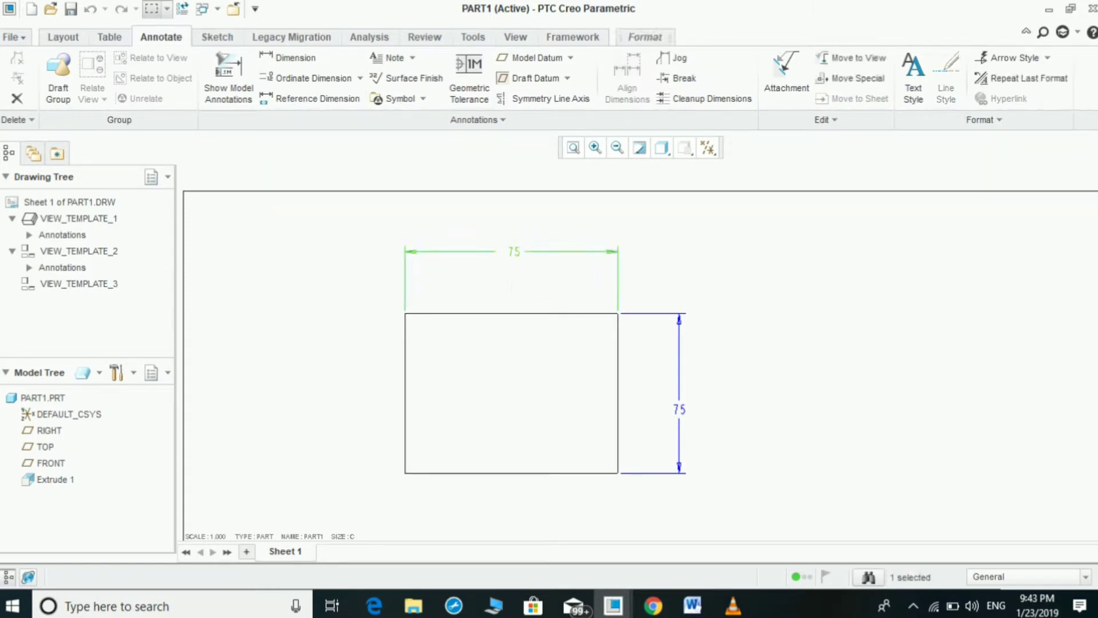
pyautogui.rightClick(514, 252)
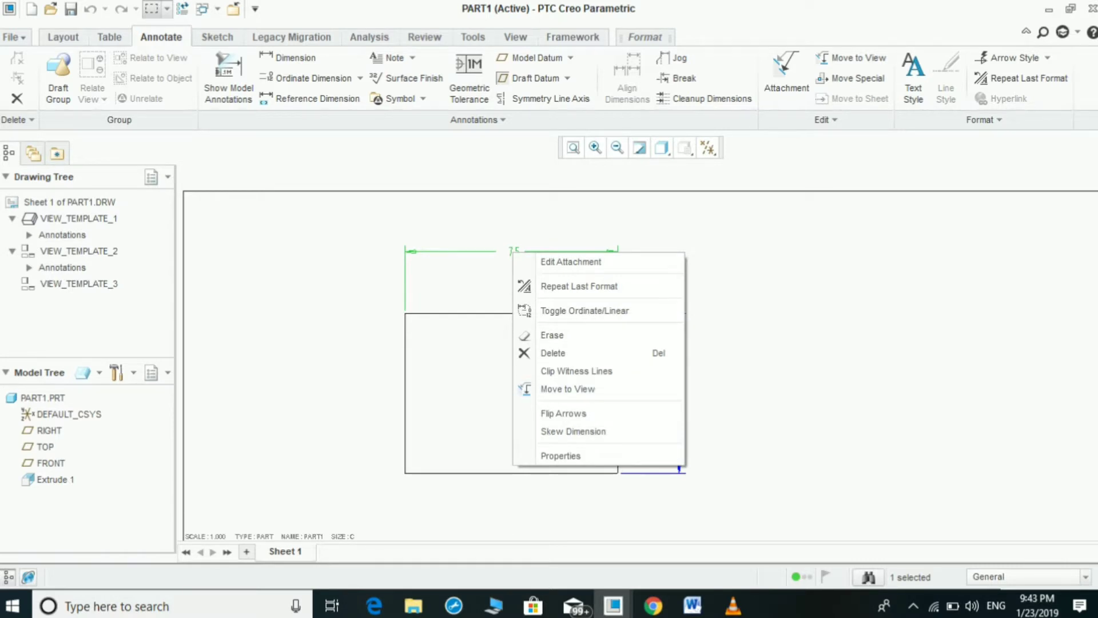
pyautogui.click(561, 455)
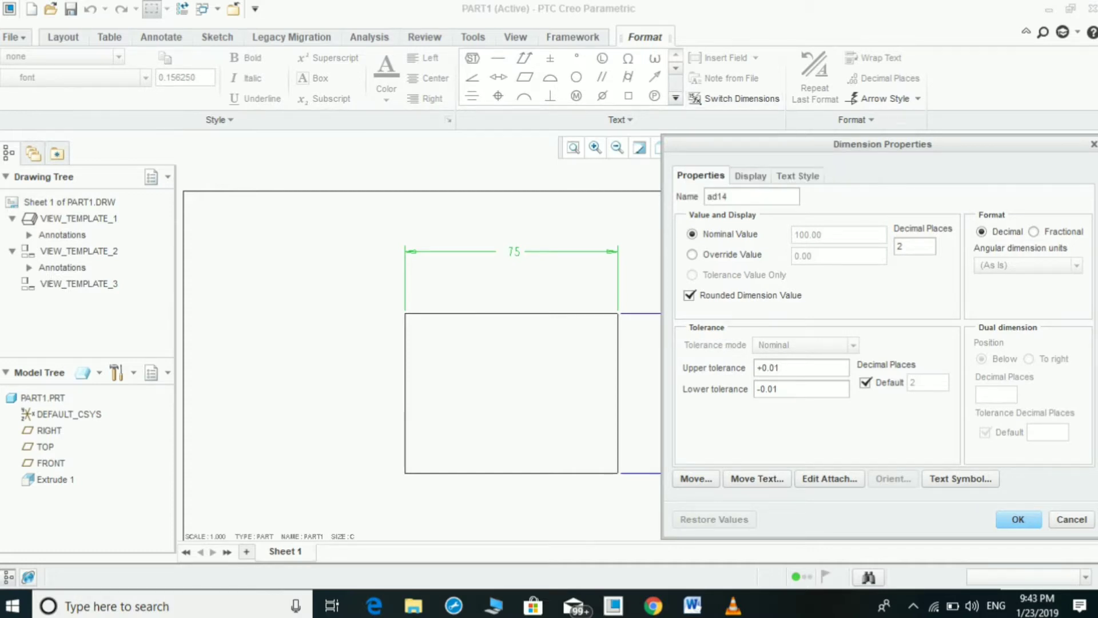
pyautogui.click(750, 176)
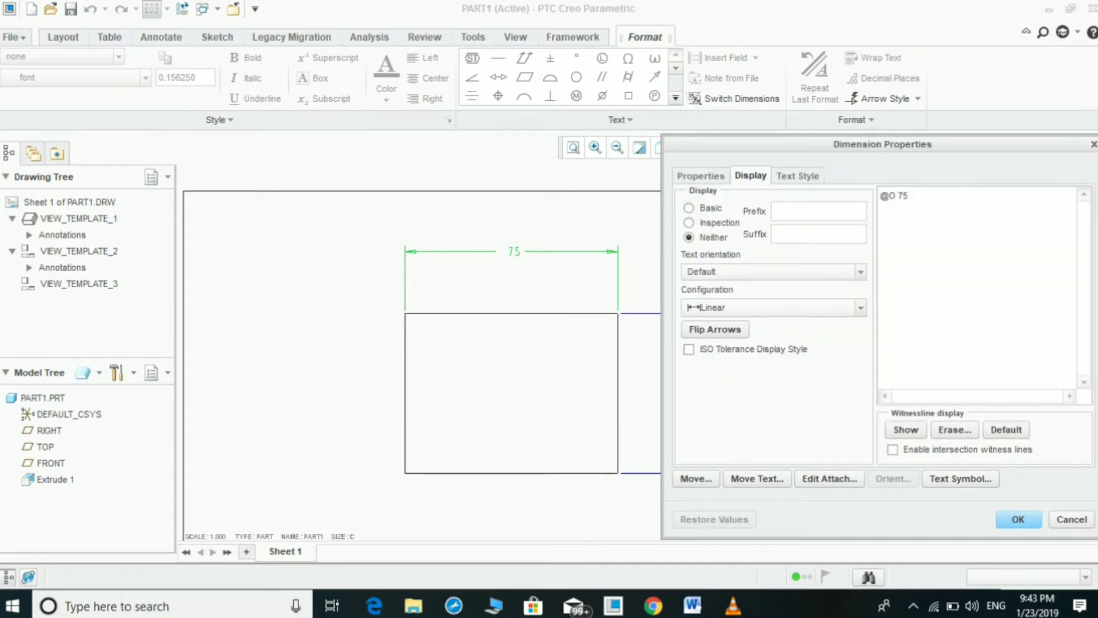
pyautogui.press('BackSpace')
pyautogui.press('BackSpace')
pyautogui.write('L')
pyautogui.press('Return')
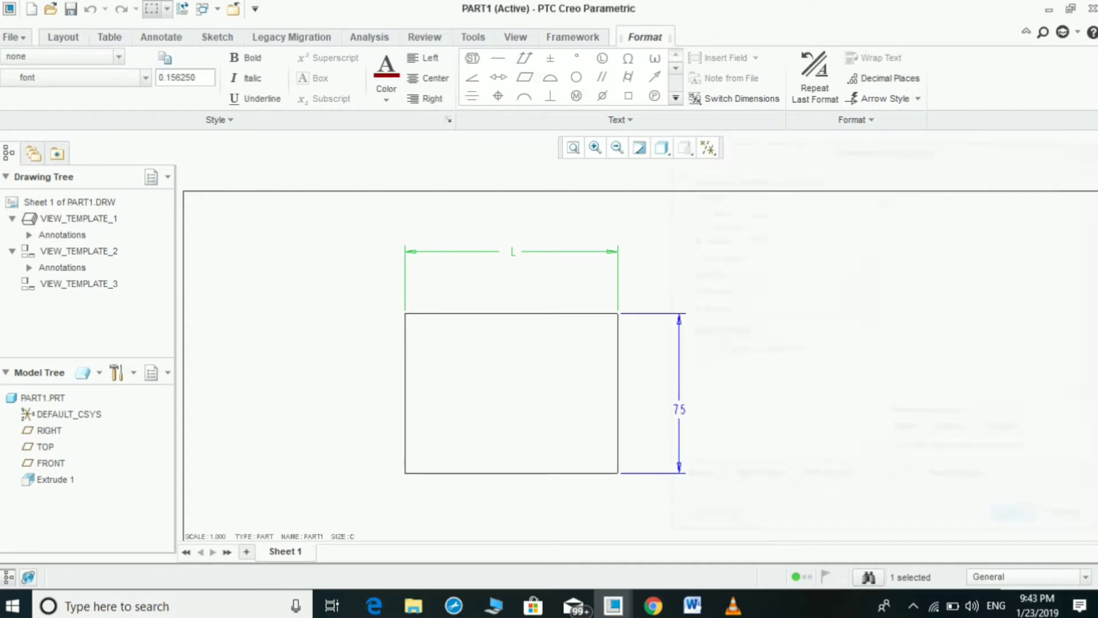
pyautogui.press('Escape')
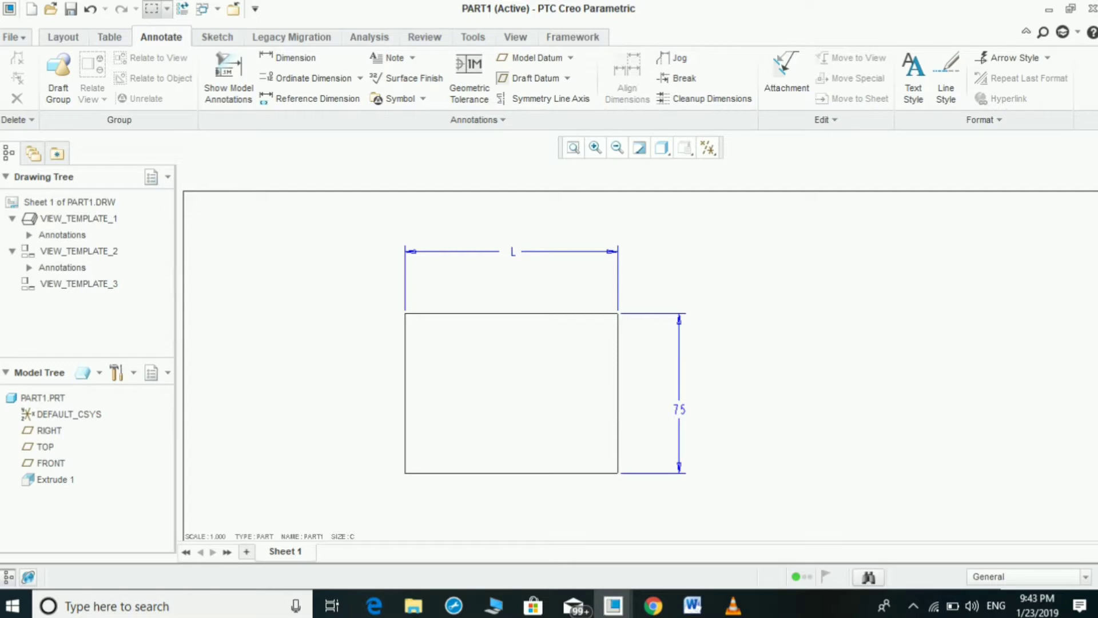
# Step: Override the displayed text of the plan view's vertical dimension with @O Width
pyautogui.scroll(4, 767, 341)
pyautogui.scroll(-4, 792, 401)
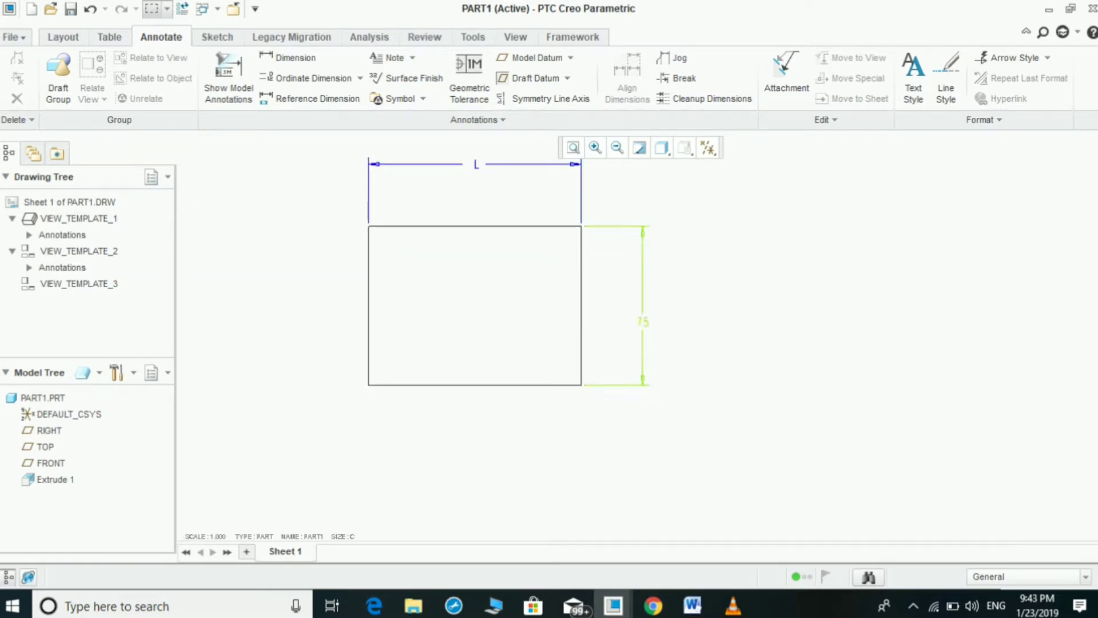
pyautogui.click(643, 321)
pyautogui.rightClick(642, 321)
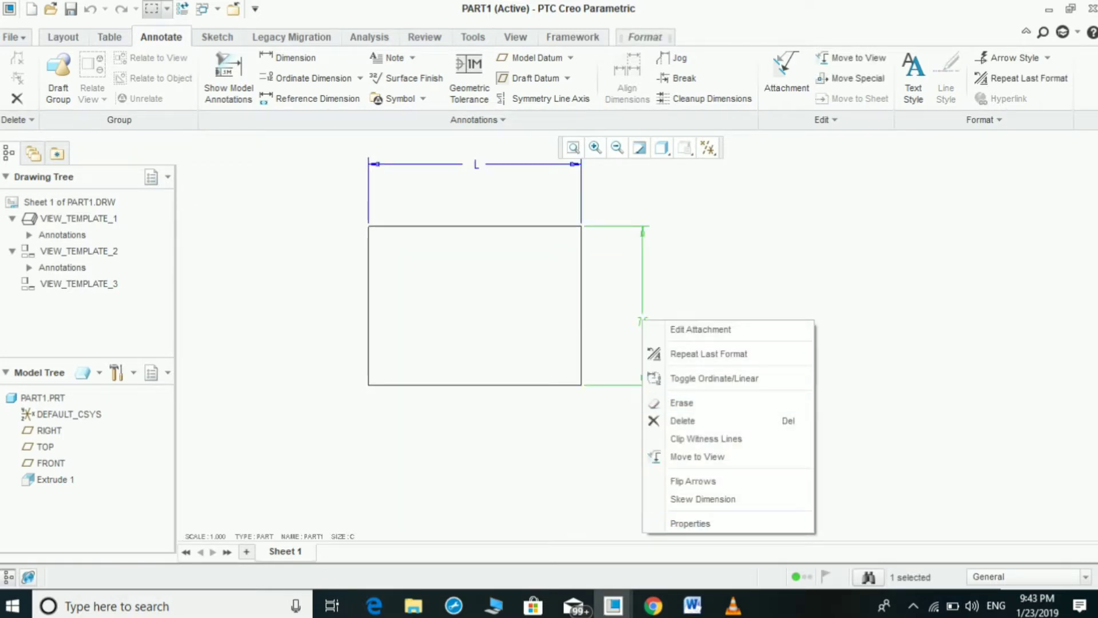
pyautogui.click(690, 523)
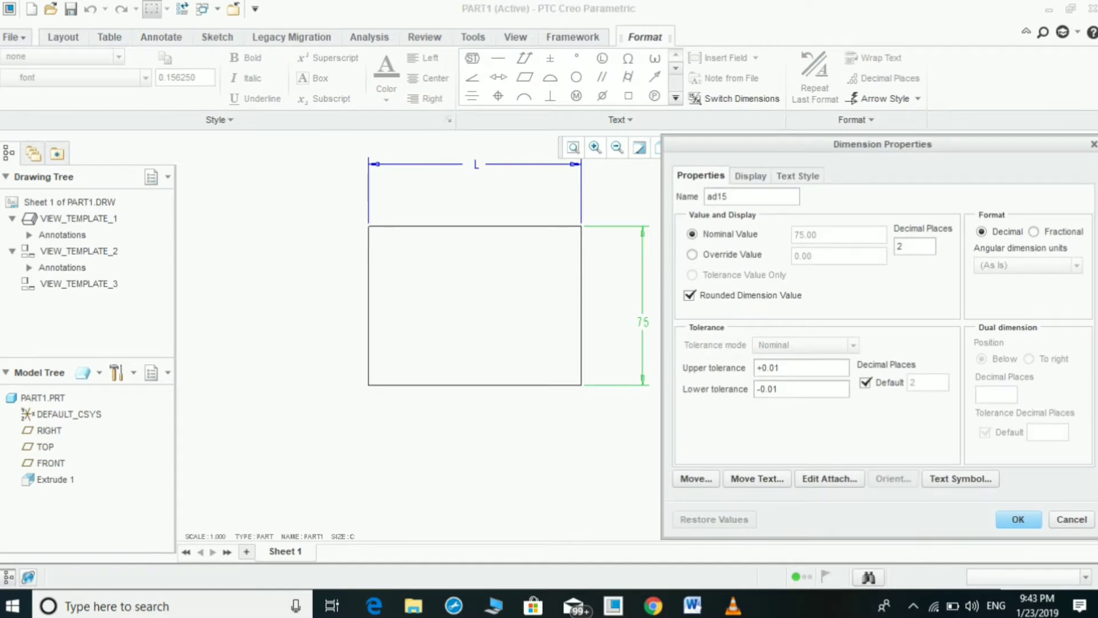
pyautogui.click(750, 176)
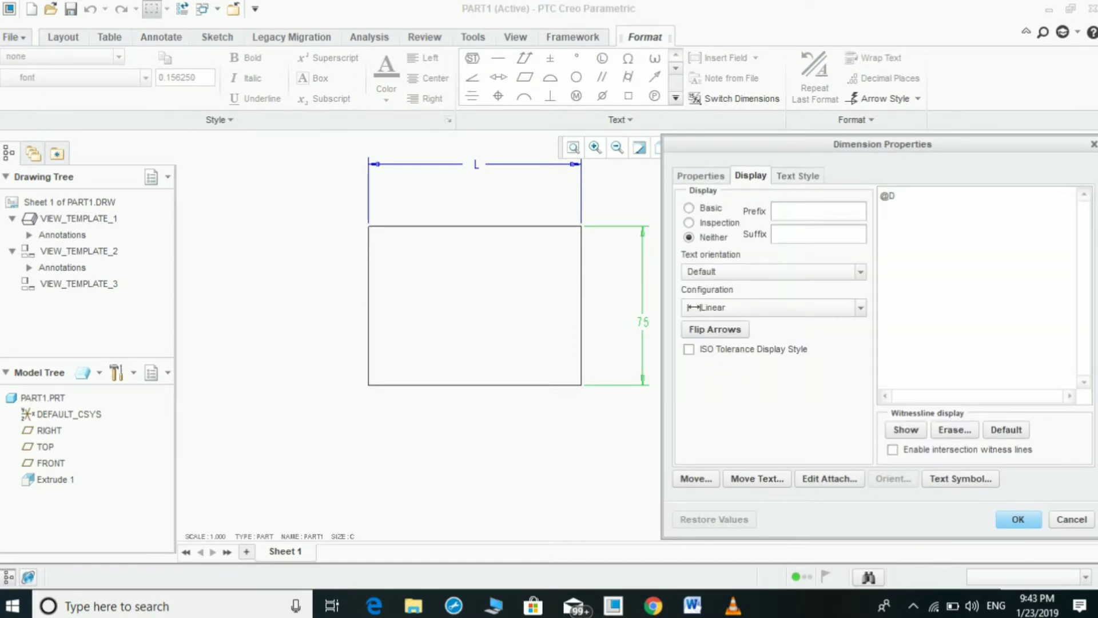
pyautogui.press('BackSpace')
pyautogui.write('O W')
pyautogui.press('BackSpace')
pyautogui.press('BackSpace')
pyautogui.write('Width')
pyautogui.click(1018, 519)
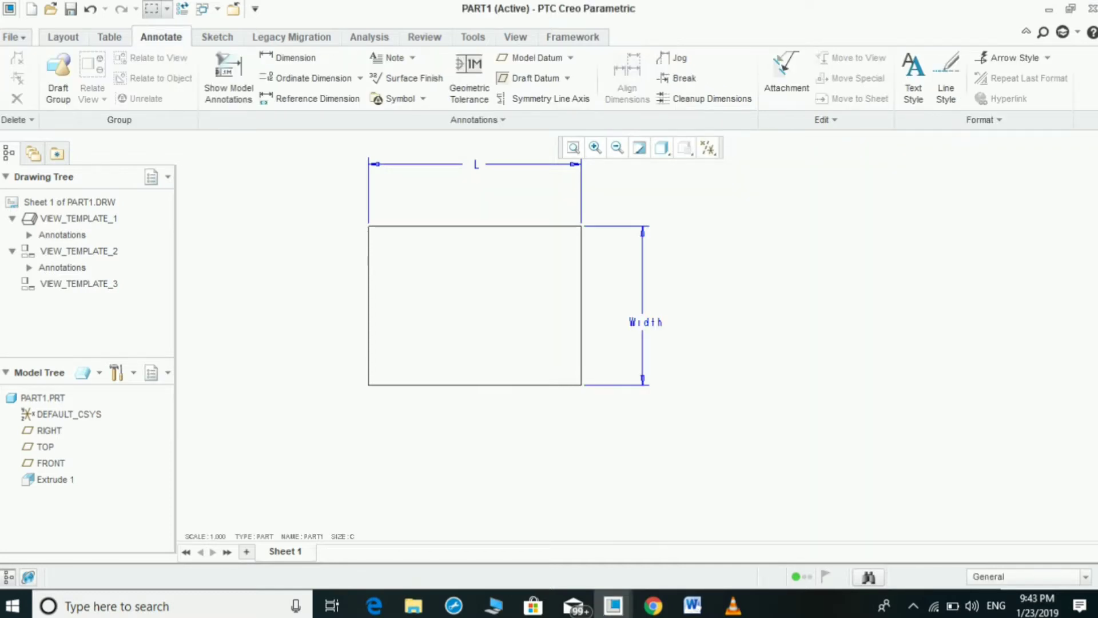
# Step: Override the displayed text of the lower-left view's 25 thickness dimension with @O T
pyautogui.scroll(4, 791, 279)
pyautogui.scroll(-4, 691, 351)
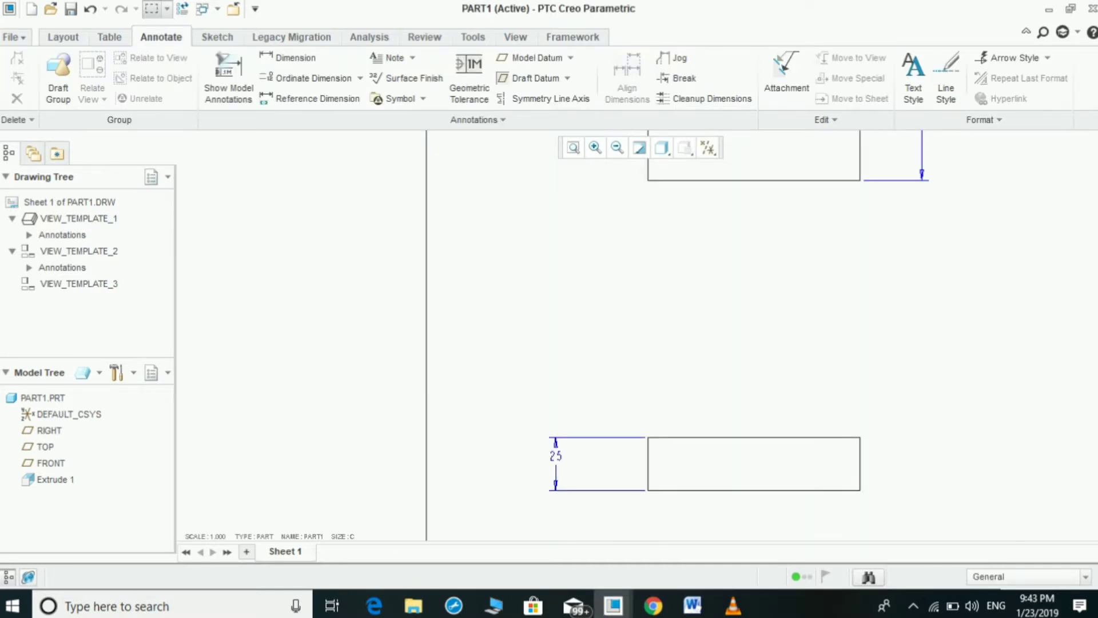
pyautogui.click(556, 456)
pyautogui.rightClick(555, 456)
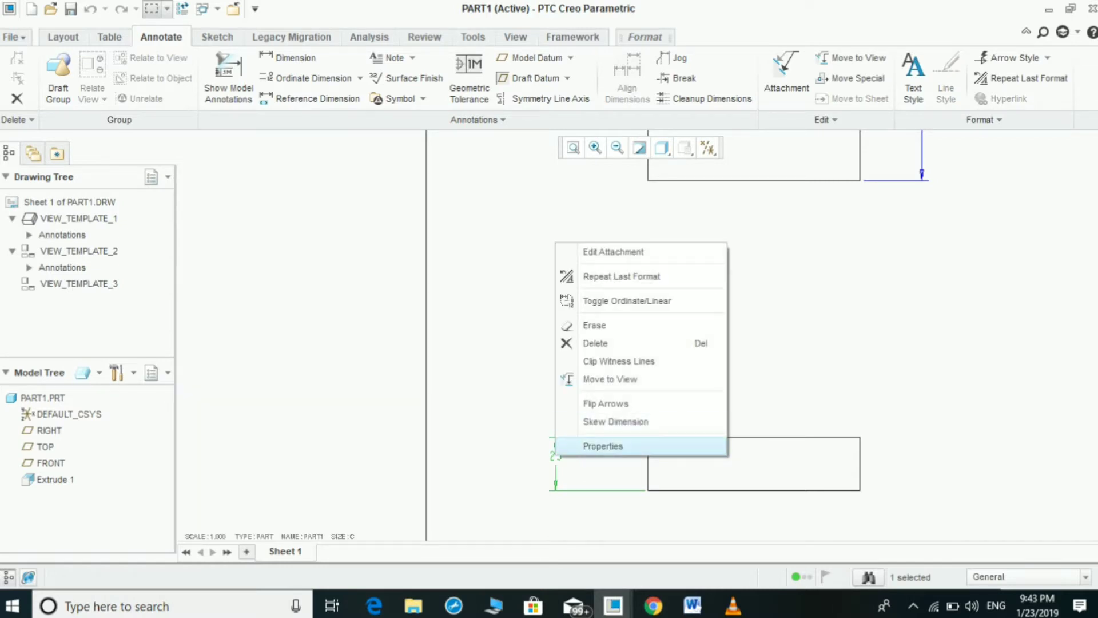
pyautogui.click(603, 446)
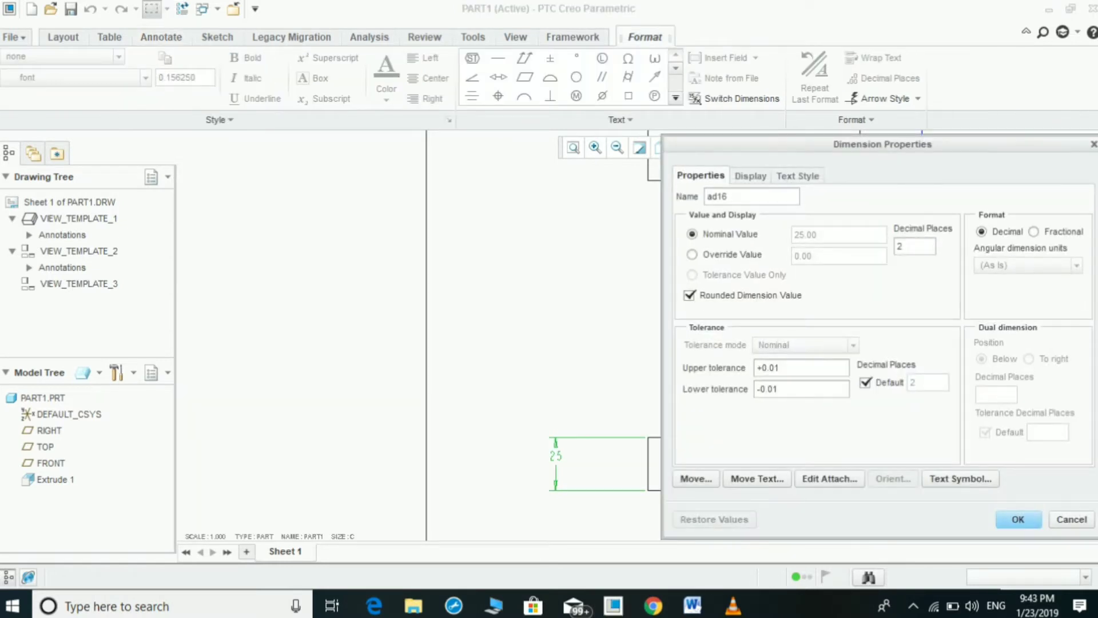
pyautogui.click(750, 176)
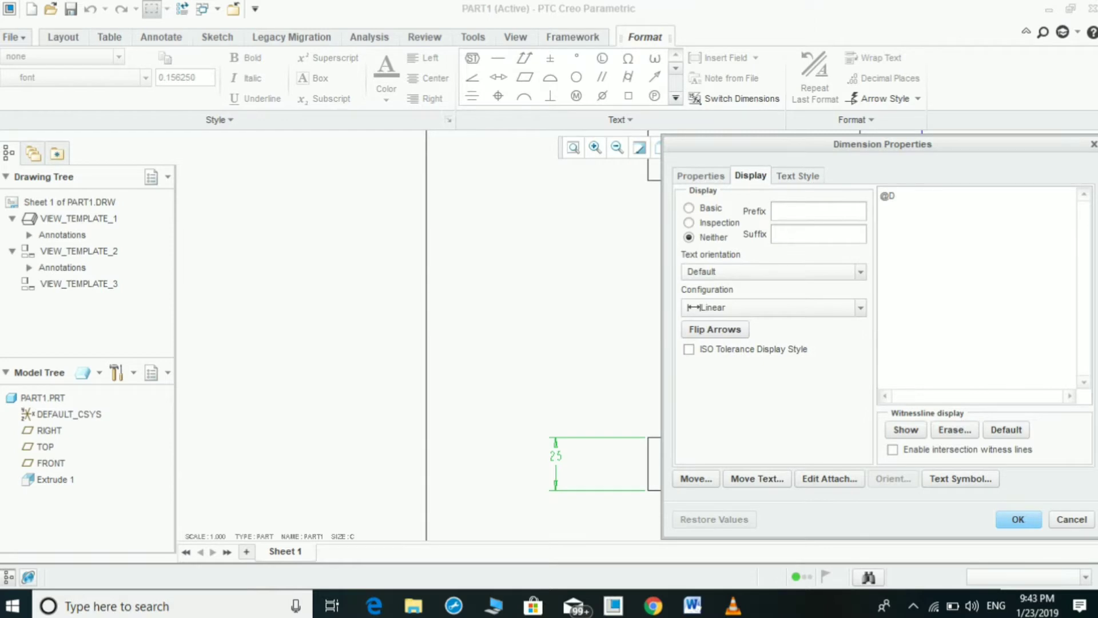
pyautogui.press('BackSpace')
pyautogui.write('O T')
pyautogui.click(1018, 519)
pyautogui.click(627, 381)
# Step: Shorten the display text of the plan view's vertical dimension to @O W
pyautogui.scroll(3, 627, 381)
pyautogui.scroll(-5, 744, 255)
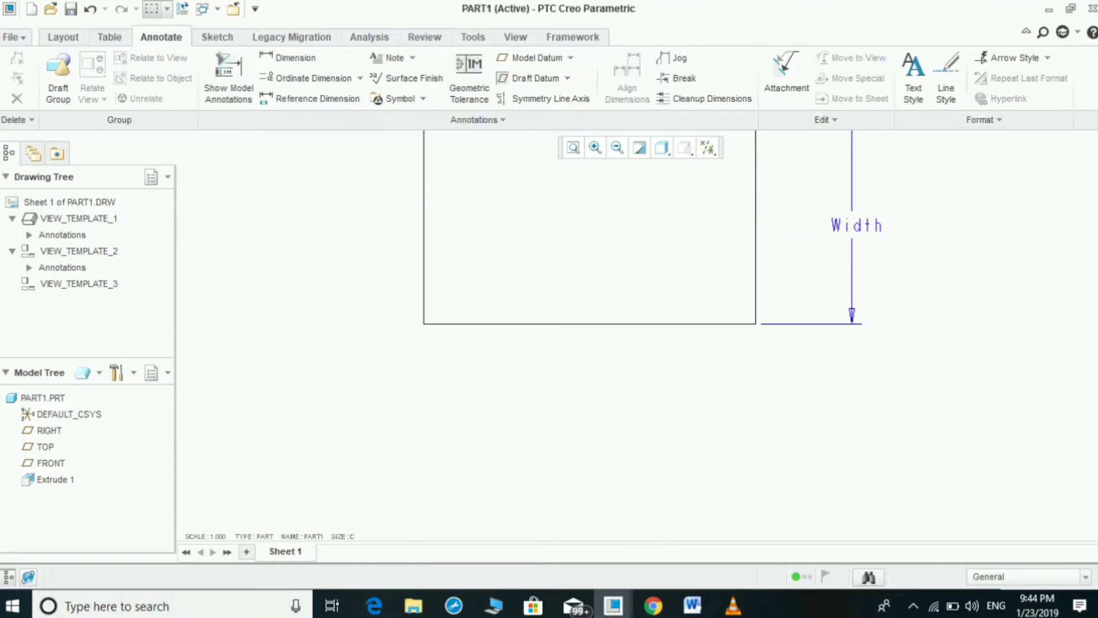
pyautogui.click(864, 223)
pyautogui.rightClick(865, 221)
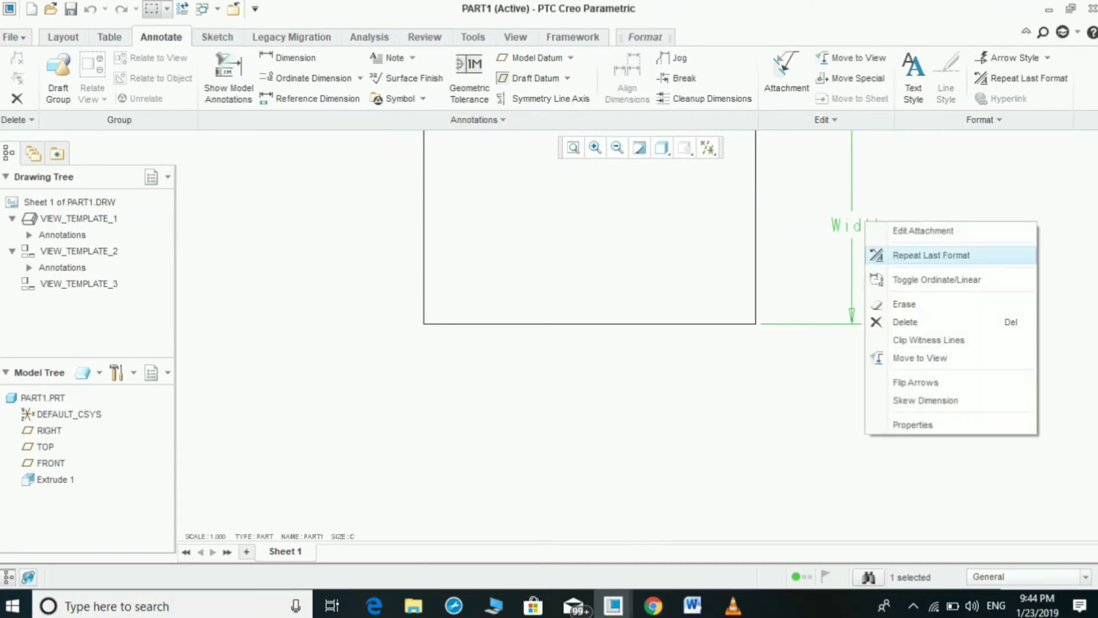
pyautogui.click(913, 425)
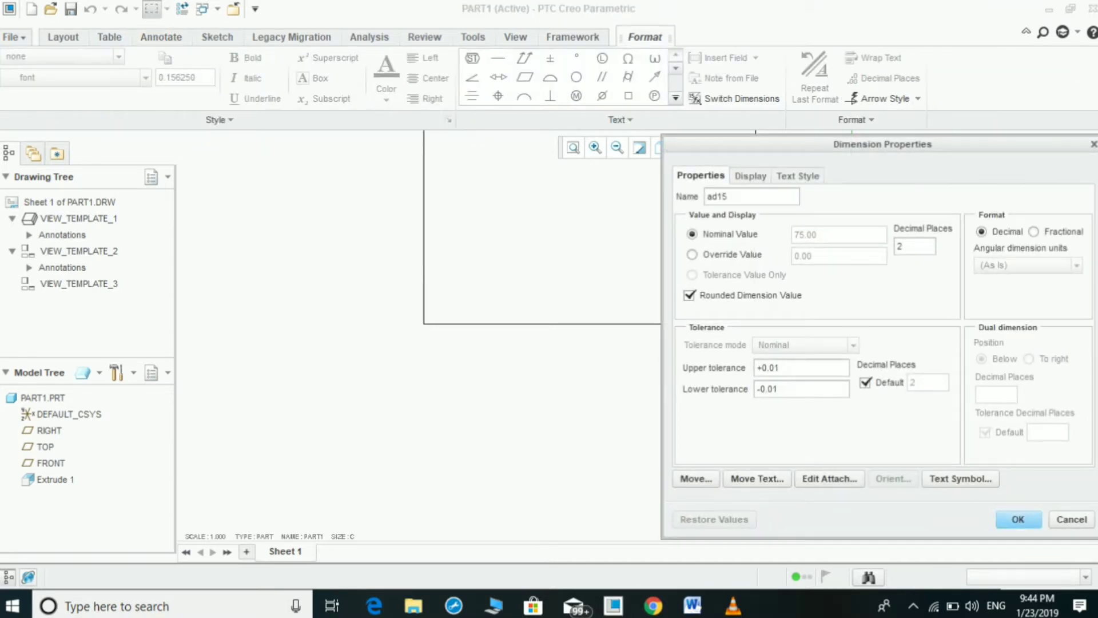
pyautogui.click(750, 176)
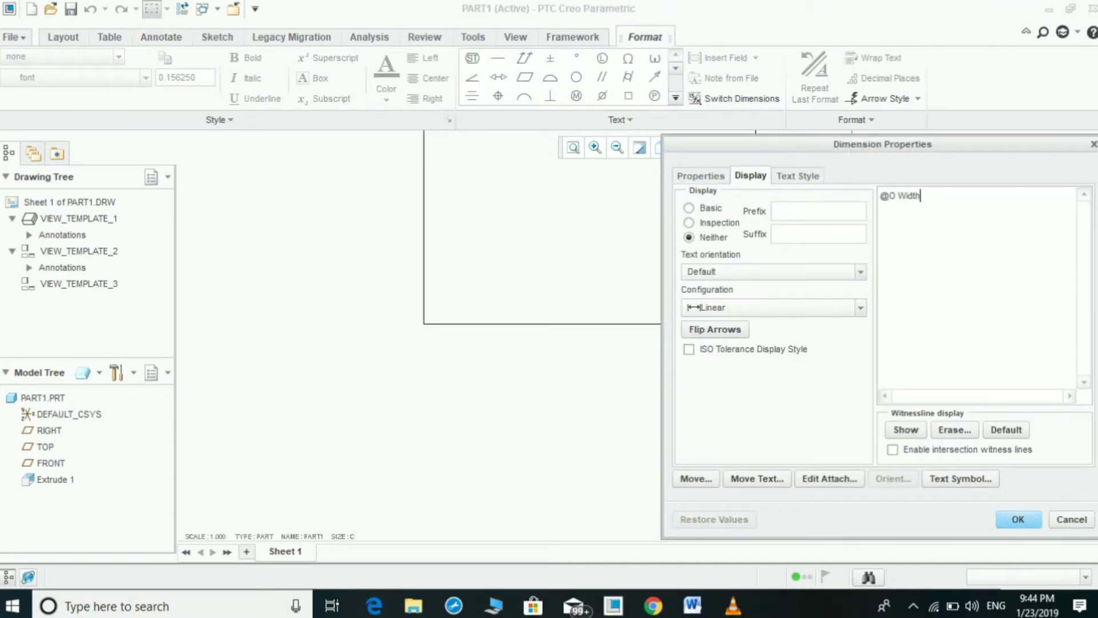
pyautogui.press('BackSpace')
pyautogui.press('BackSpace')
pyautogui.press('BackSpace')
pyautogui.press('BackSpace')
pyautogui.press('Return')
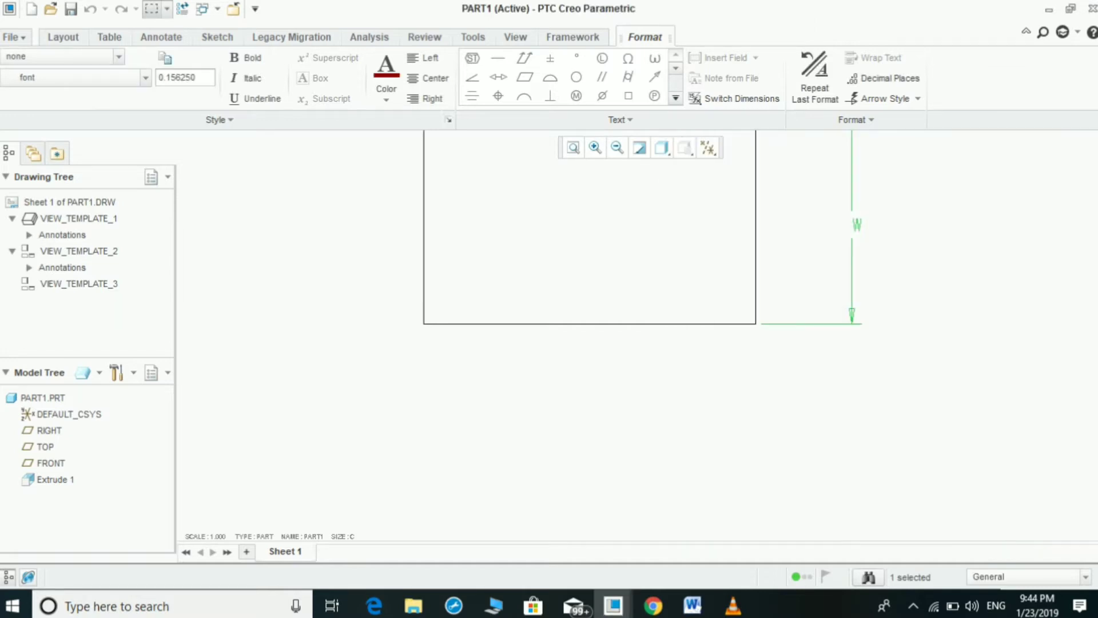
pyautogui.click(786, 414)
# Step: Insert a table with four columns and three rows in the empty sheet area to the right of the plan view
pyautogui.scroll(6, 786, 414)
pyautogui.moveTo(782, 416); pyautogui.dragTo(663, 380, button='middle')
pyautogui.scroll(2, 712, 347)
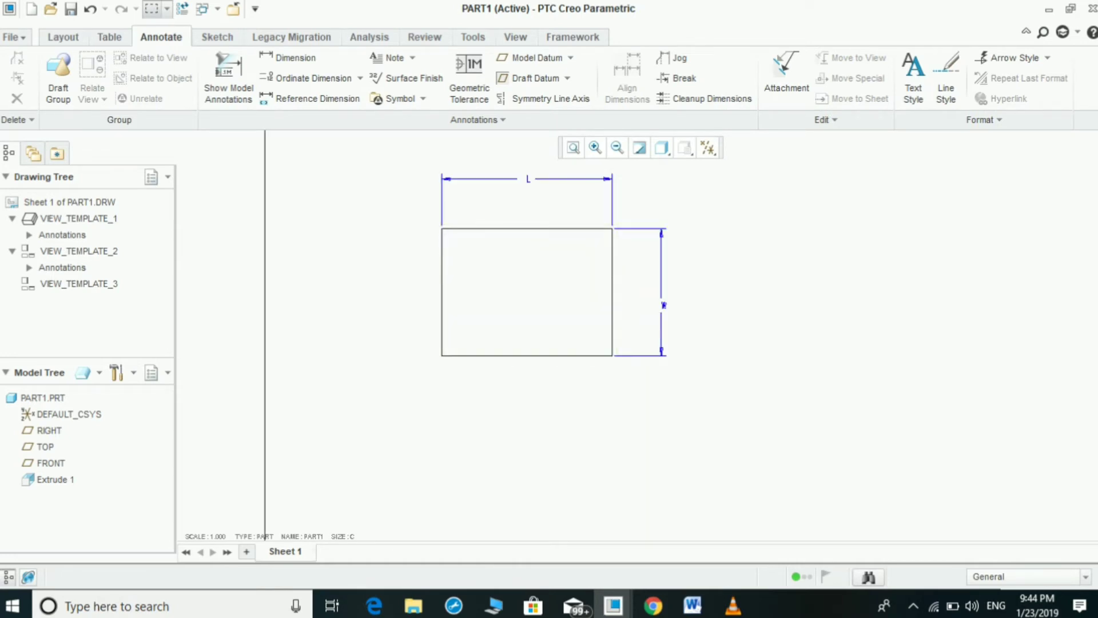
pyautogui.click(62, 37)
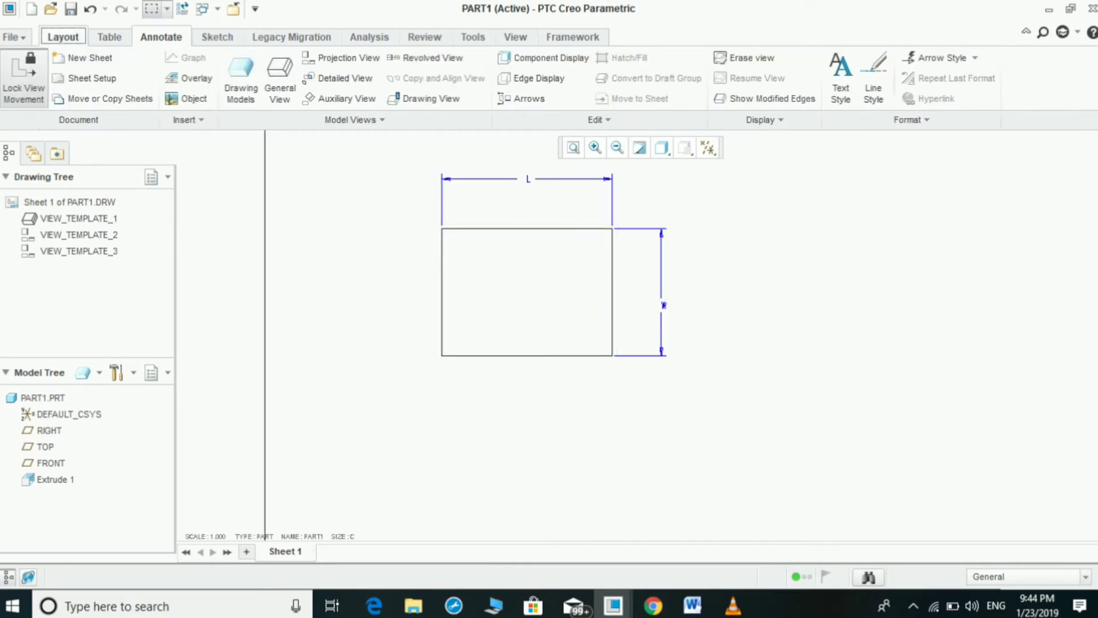
pyautogui.click(110, 37)
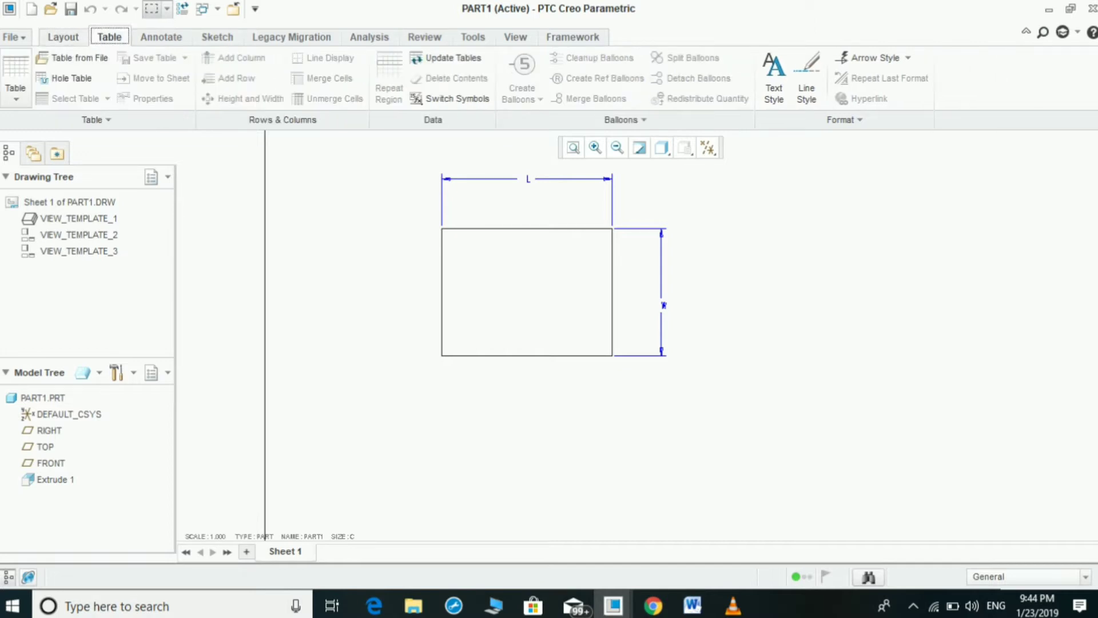
pyautogui.click(15, 89)
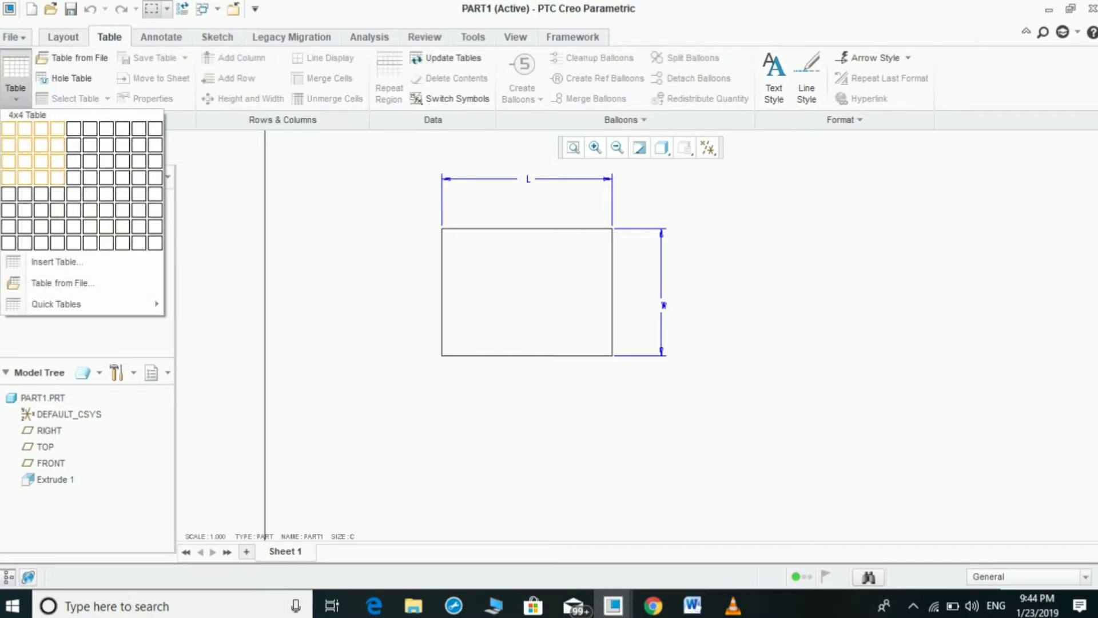
pyautogui.click(57, 161)
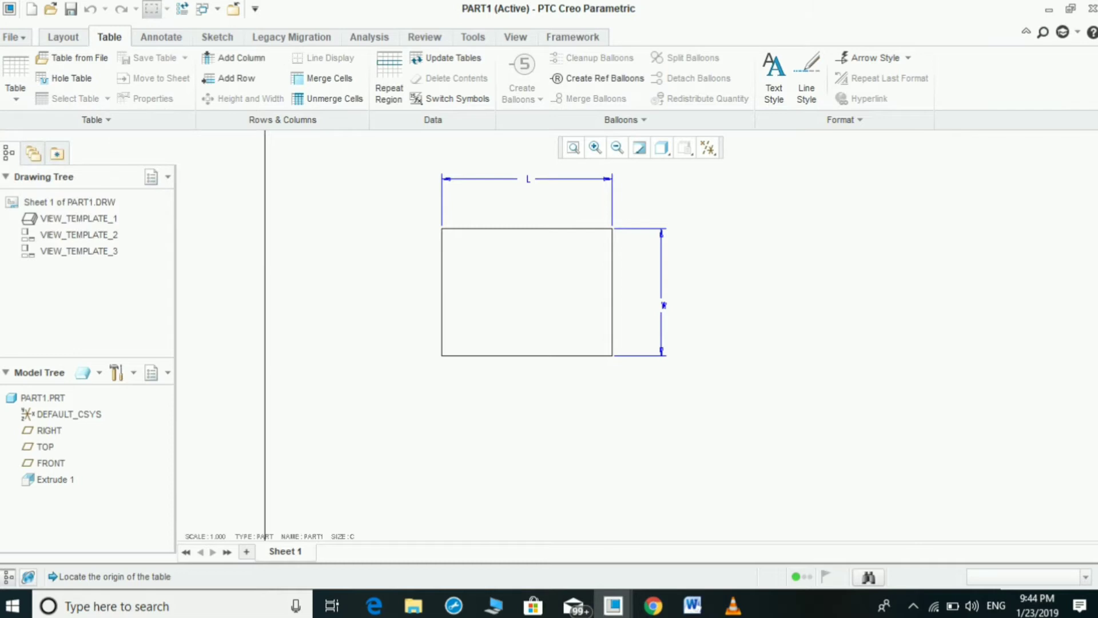
pyautogui.click(819, 335)
pyautogui.scroll(4, 766, 397)
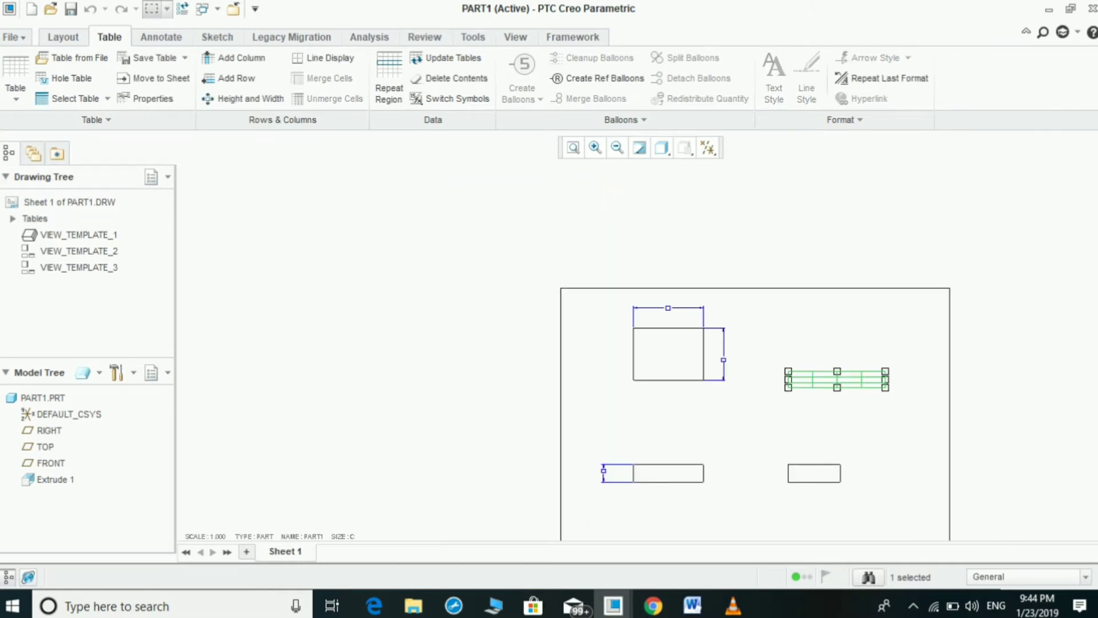
# Step: Enter the heading SL no in the first cell of the table's bottom row
pyautogui.click(767, 397)
pyautogui.scroll(-5, 858, 386)
pyautogui.moveTo(858, 385); pyautogui.dragTo(766, 393, button='middle')
pyautogui.click(587, 387)
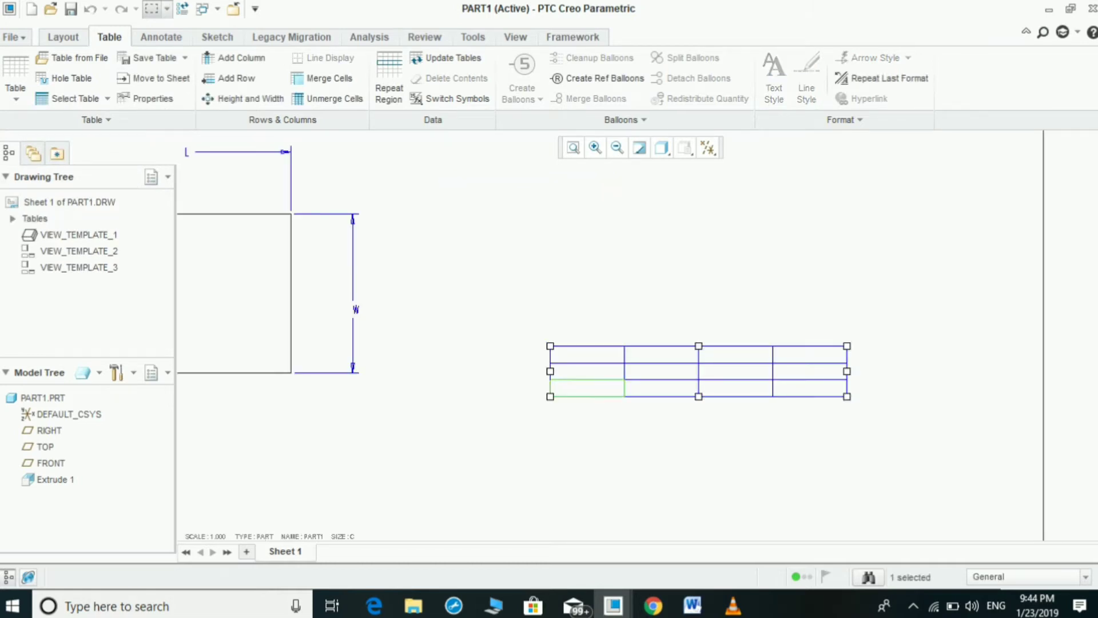
pyautogui.write('S')
pyautogui.doubleClick(587, 388)
pyautogui.write('Sln')
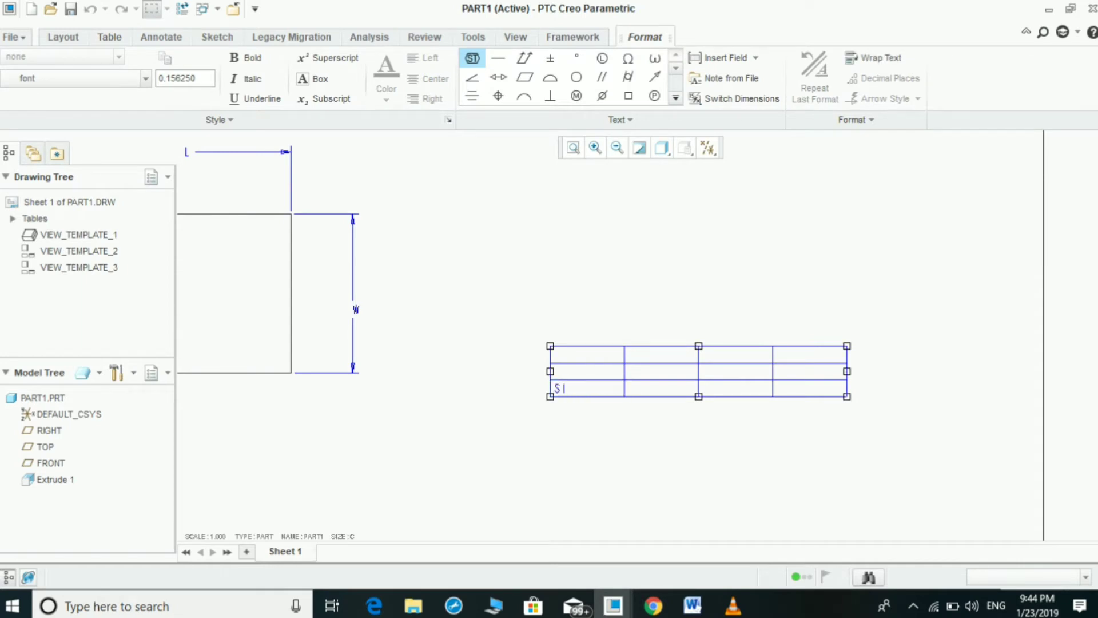
pyautogui.write('o')
pyautogui.press('BackSpace')
pyautogui.press('BackSpace')
pyautogui.press('BackSpace')
pyautogui.write('L no')
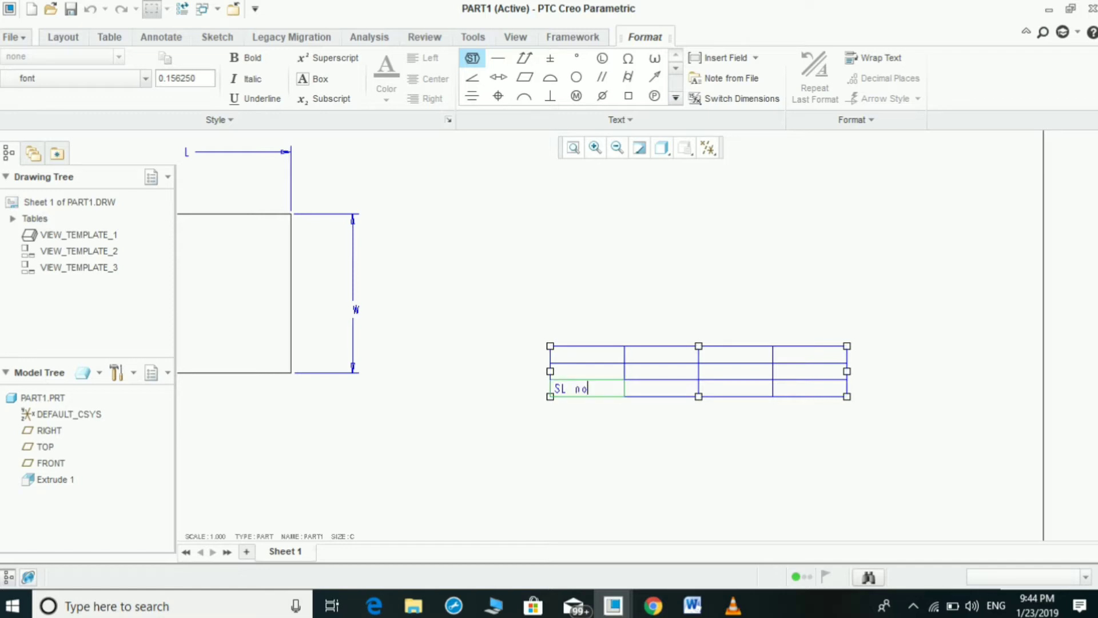
# Step: Enter the heading L in the second cell of the table's bottom row
pyautogui.click(661, 388)
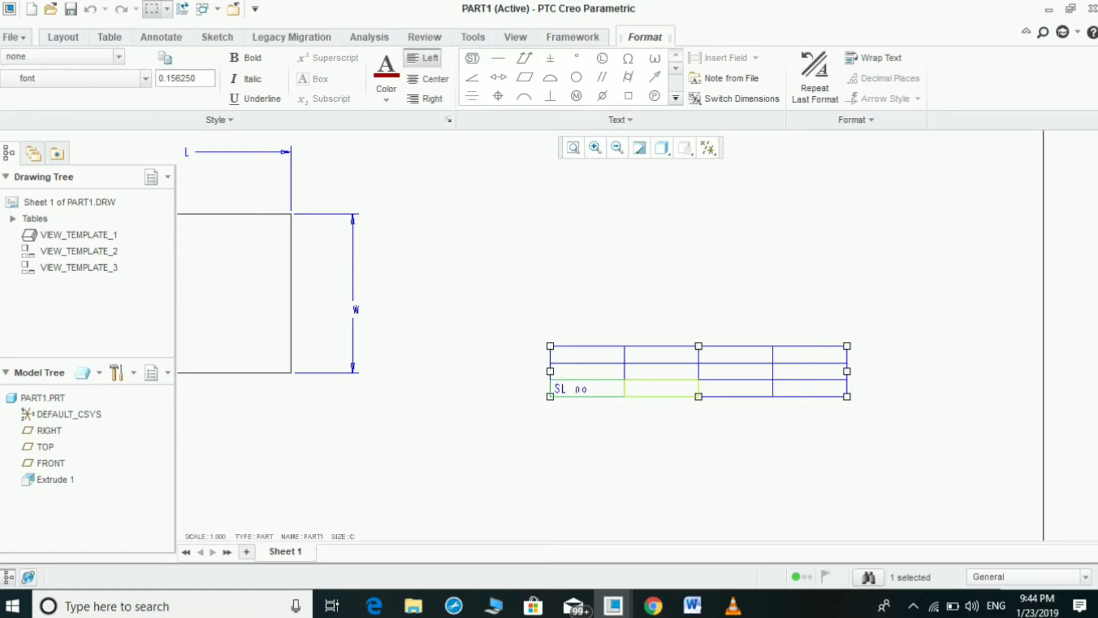
pyautogui.write('Len')
pyautogui.doubleClick(661, 388)
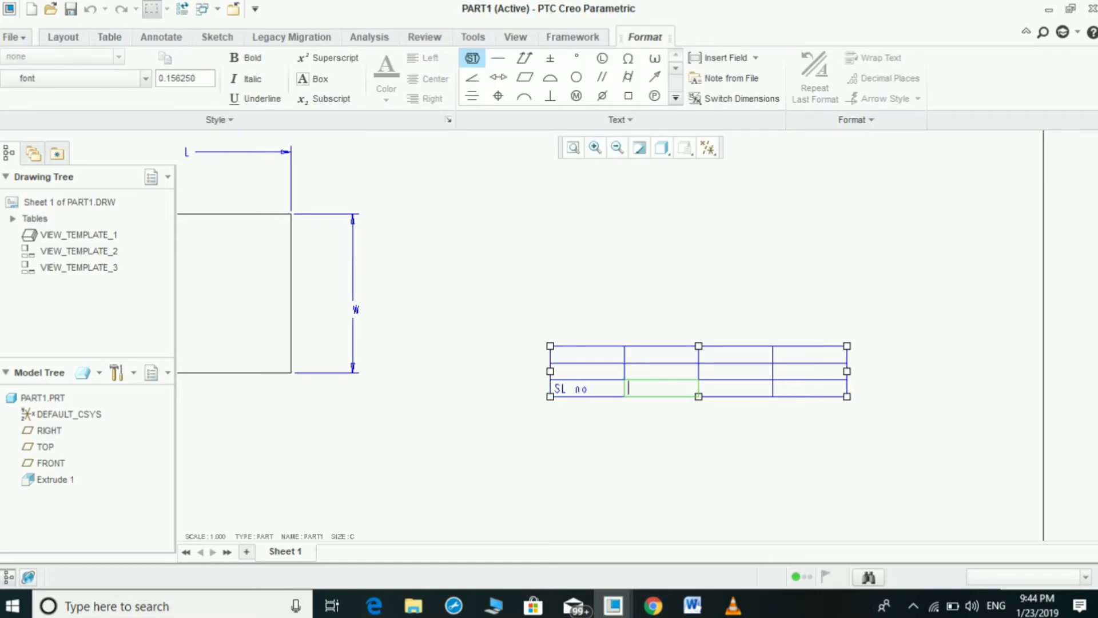
pyautogui.write('Length')
pyautogui.press('BackSpace')
pyautogui.press('BackSpace')
pyautogui.press('BackSpace')
pyautogui.press('BackSpace')
pyautogui.press('BackSpace')
pyautogui.press('BackSpace')
pyautogui.write('L')
# Step: Enter the headings W and T in the third and fourth cells of the table's bottom row
pyautogui.doubleClick(736, 388)
pyautogui.write('W')
pyautogui.doubleClick(735, 388)
pyautogui.click(735, 387)
pyautogui.doubleClick(809, 388)
pyautogui.write('T')
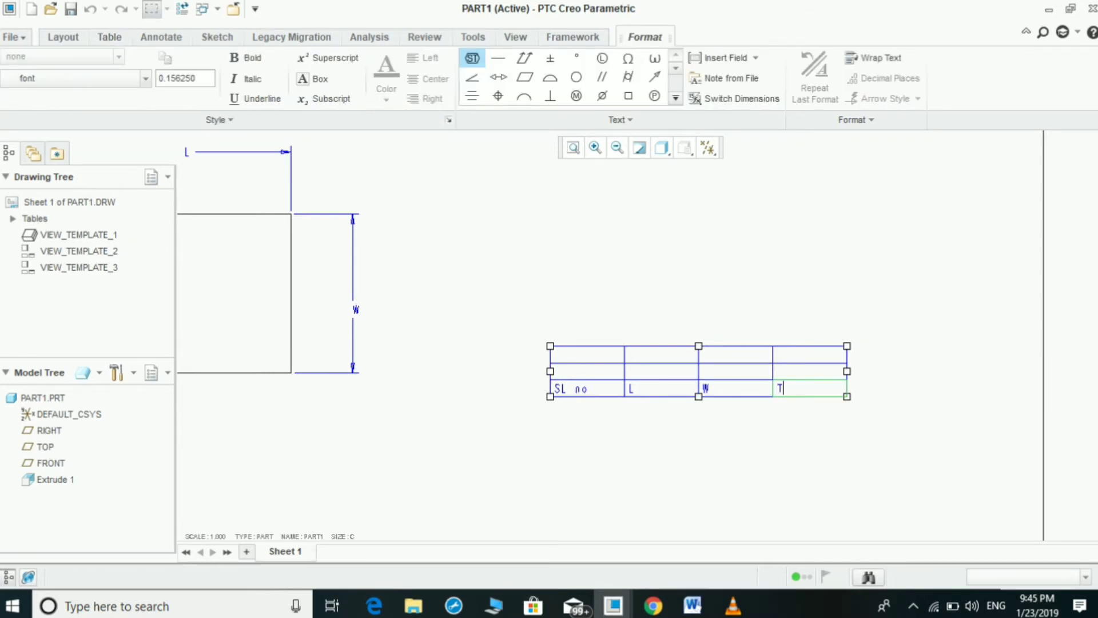
pyautogui.press('Escape')
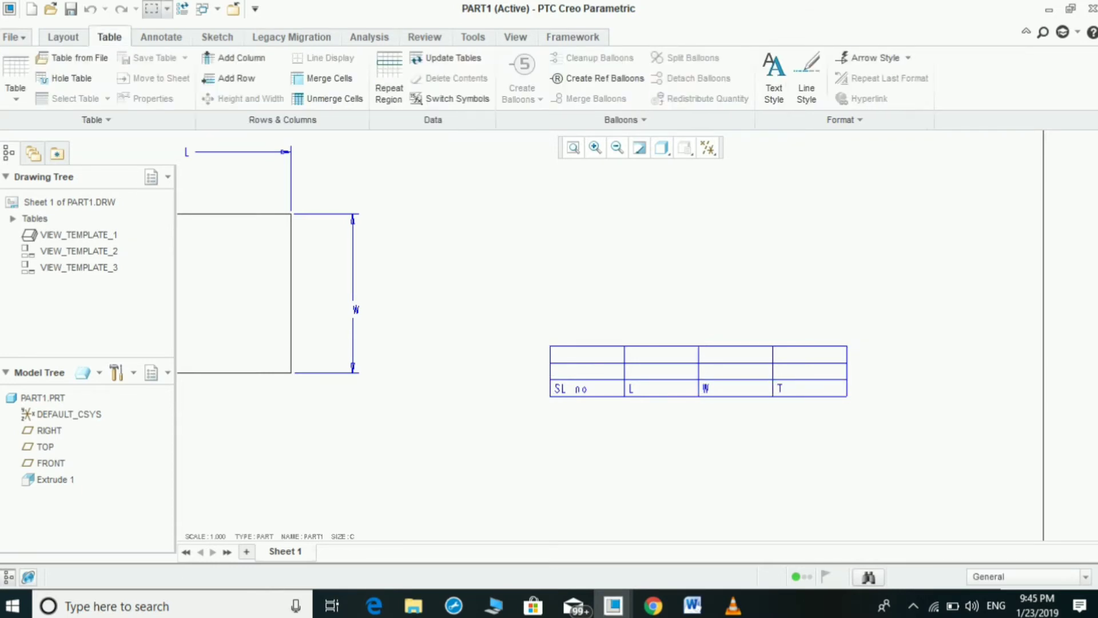
pyautogui.click(661, 388)
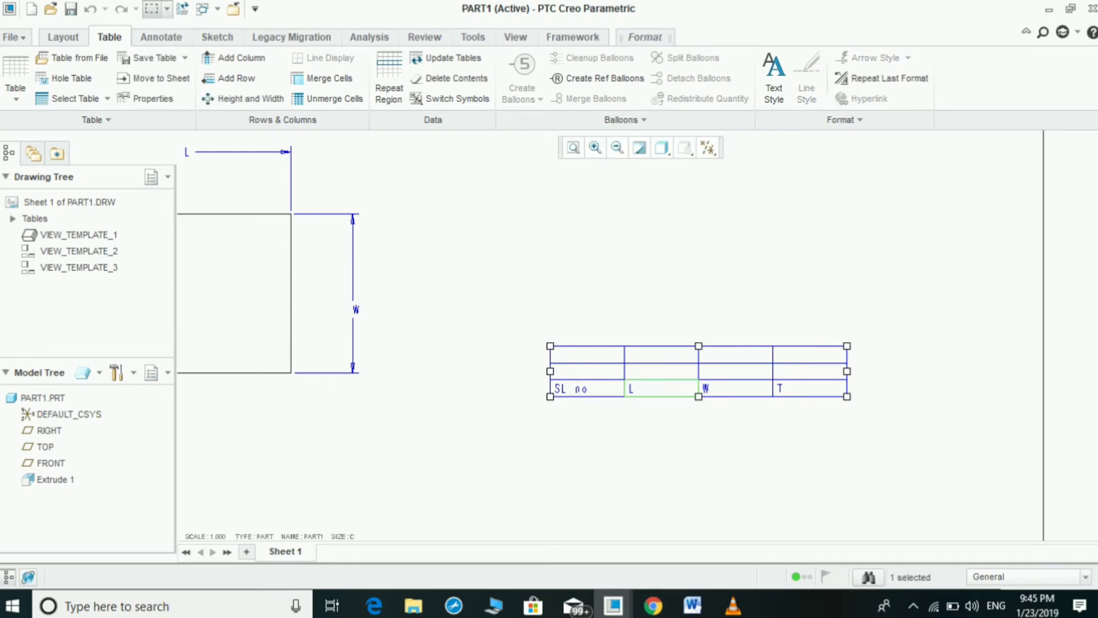
pyautogui.press('Escape')
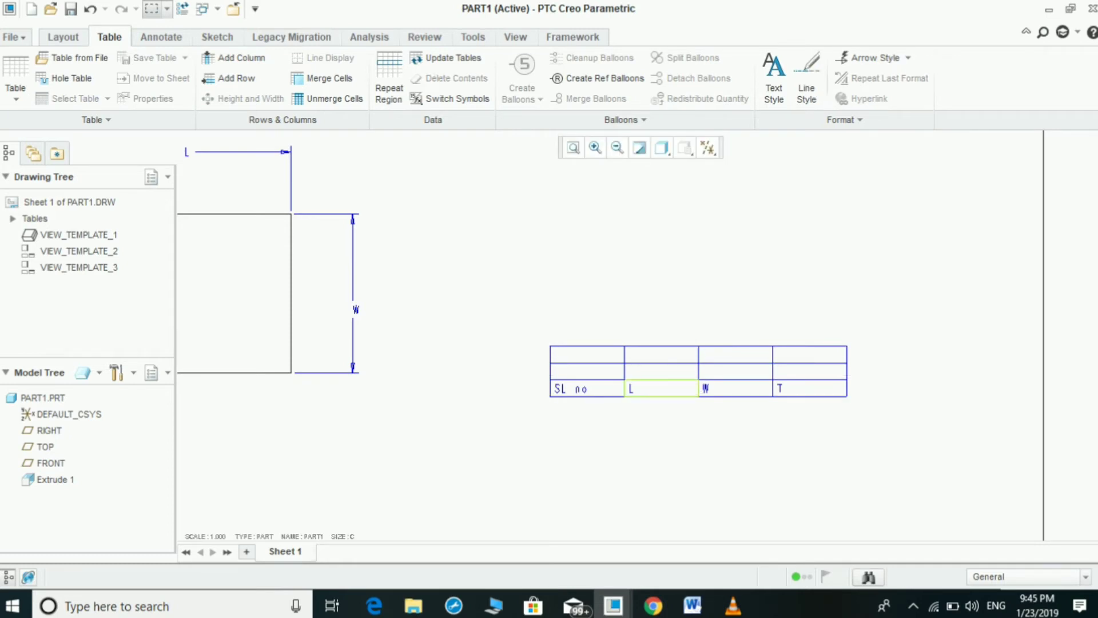
# Step: Number the two rows above the headings 1 and 2 in the SL no column, counting upward
pyautogui.click(606, 372)
pyautogui.doubleClick(606, 372)
pyautogui.write('1')
pyautogui.click(586, 354)
pyautogui.doubleClick(587, 354)
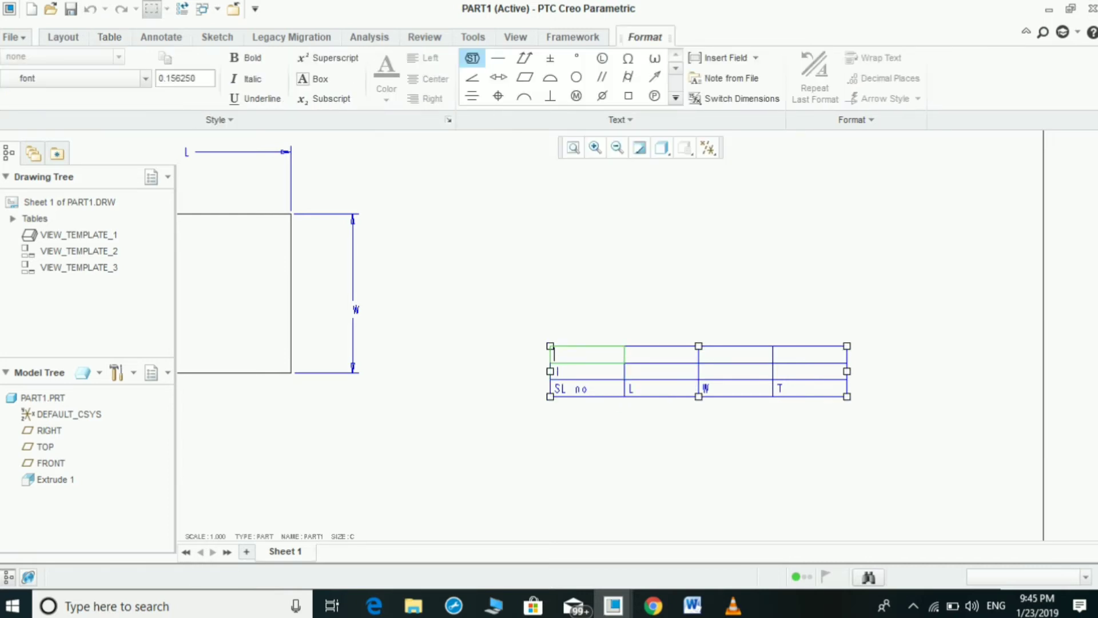
pyautogui.write('2')
# Step: Enter 100 as the L value in row 1 of the table
pyautogui.click(661, 342)
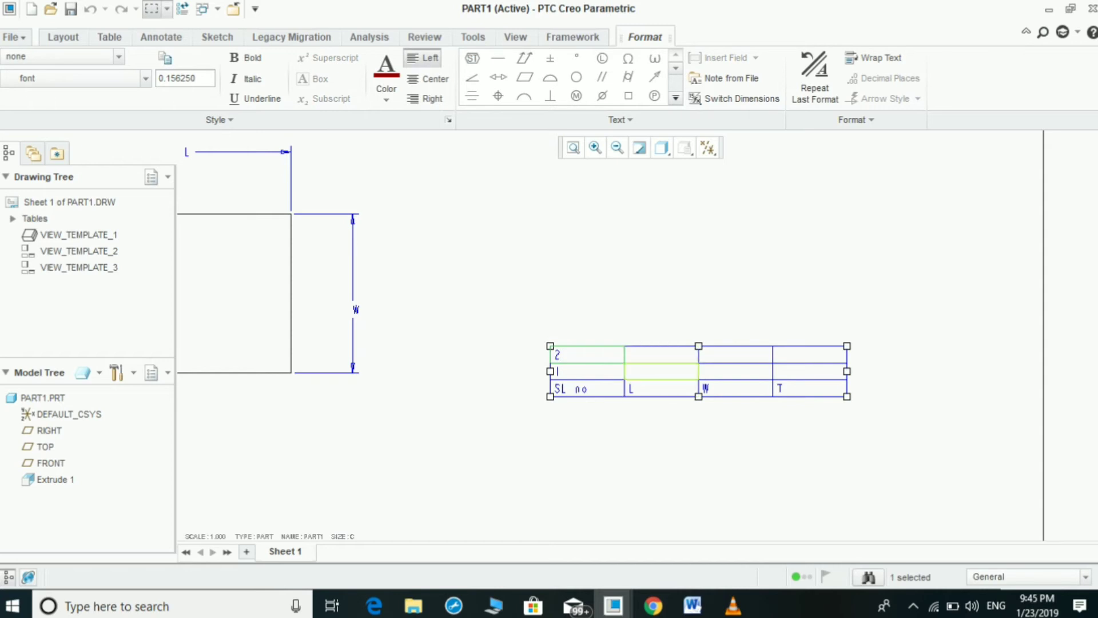
pyautogui.press('Return')
pyautogui.write('100')
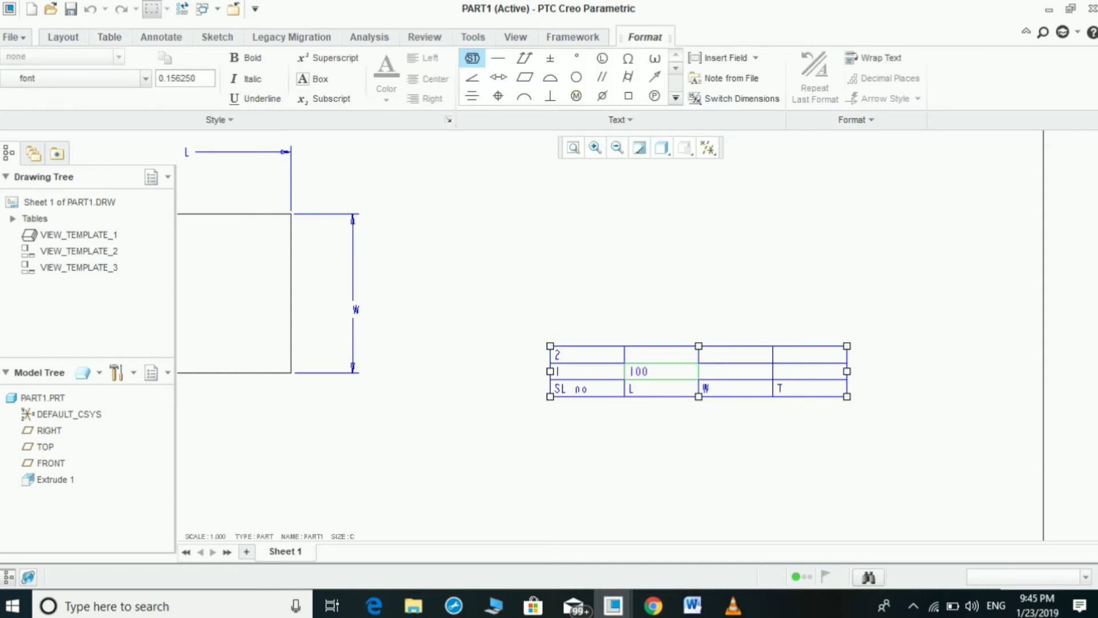
pyautogui.click(661, 354)
pyautogui.doubleClick(661, 371)
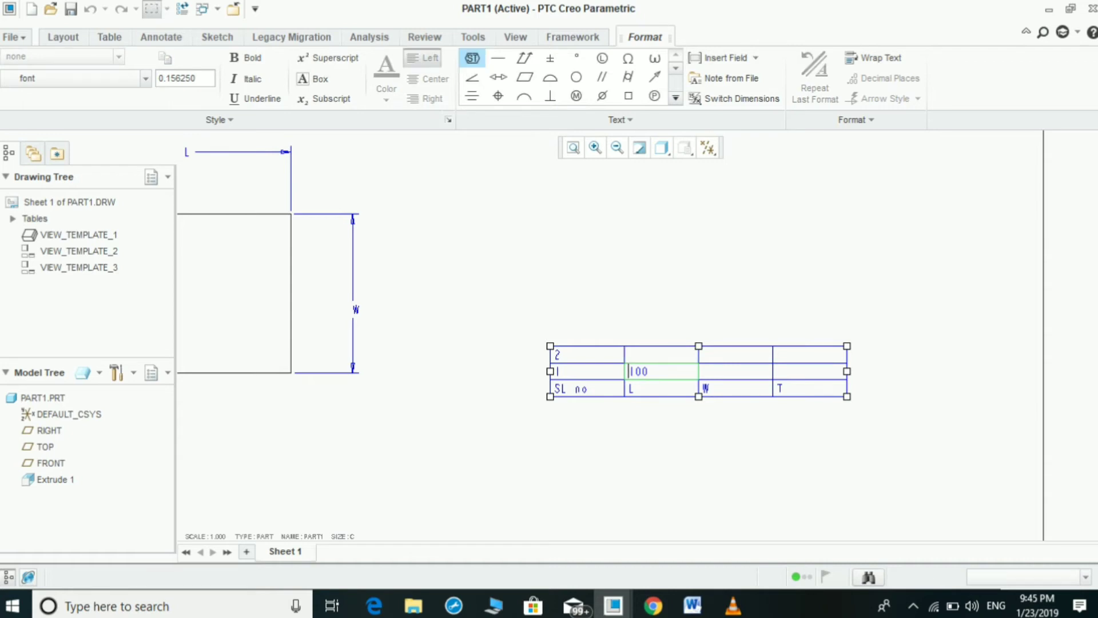
# Step: Complete row 1 of the table with 75 in the W column and 50 in the T column
pyautogui.click(736, 371)
pyautogui.press('Return')
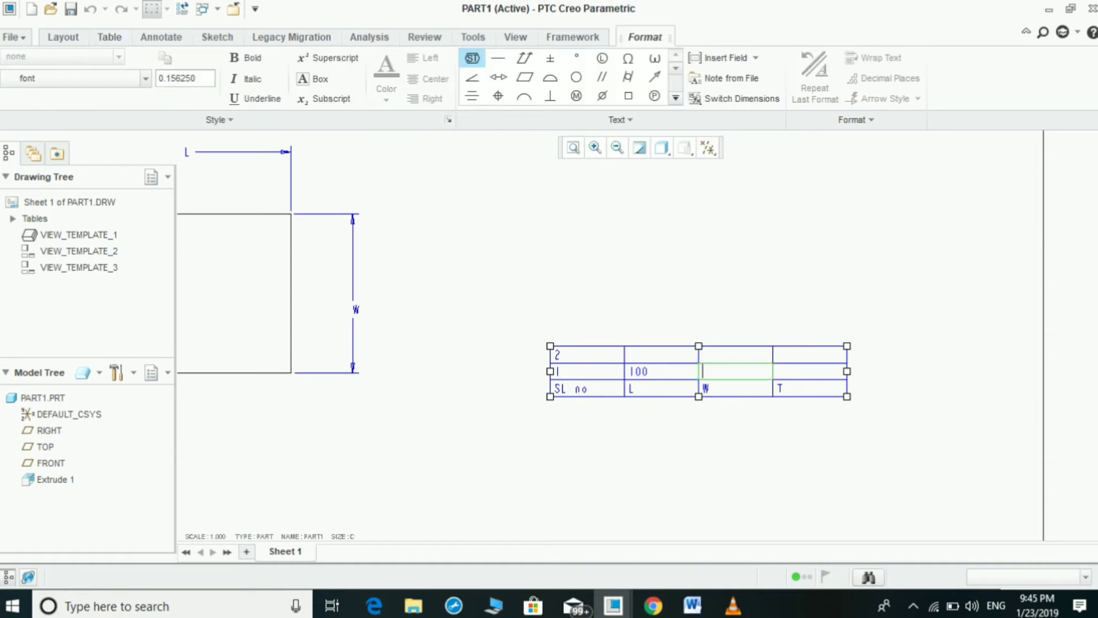
pyautogui.write('75')
pyautogui.press('Escape')
pyautogui.press('Right')
pyautogui.press('Return')
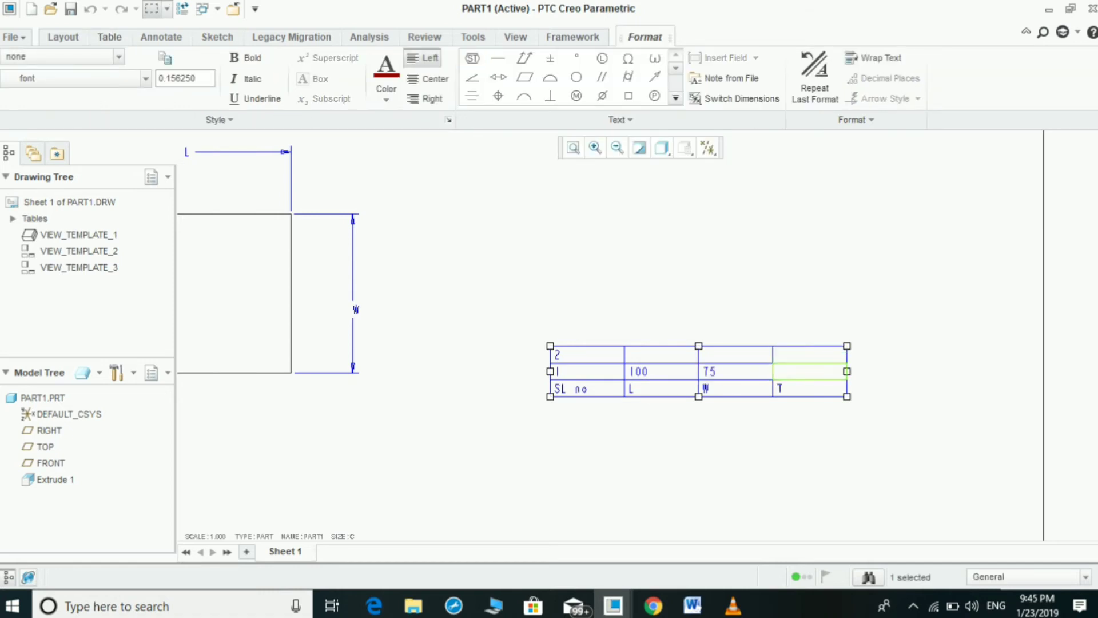
pyautogui.doubleClick(801, 370)
pyautogui.write('50')
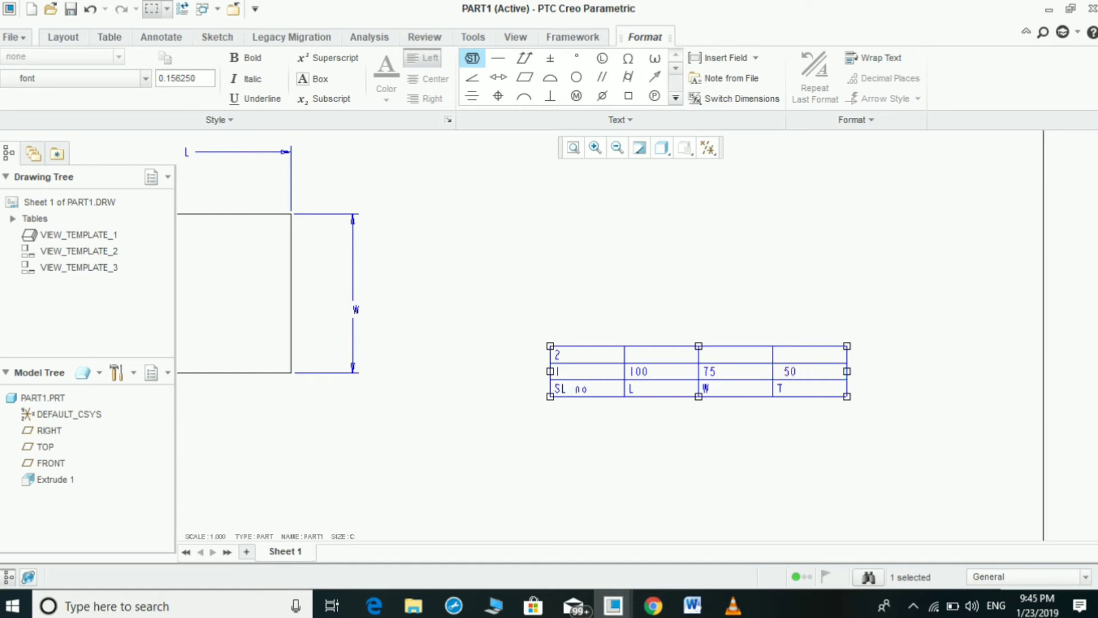
pyautogui.press('Escape')
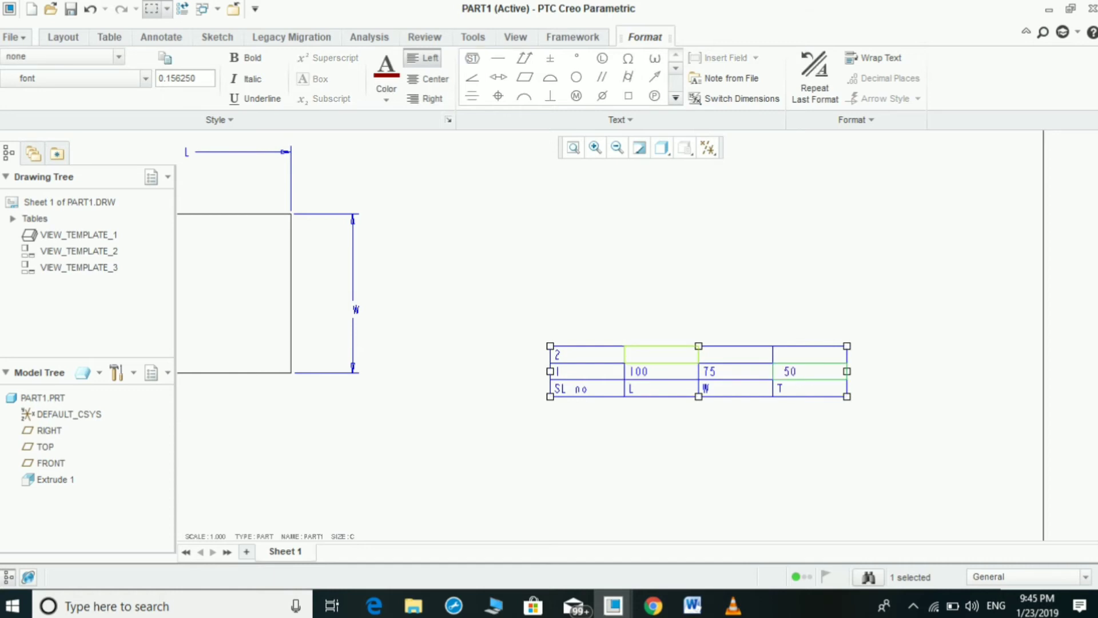
pyautogui.press('Escape')
# Step: Fill row 2 of the table with 75 in the L column and 50 in the W column
pyautogui.doubleClick(661, 354)
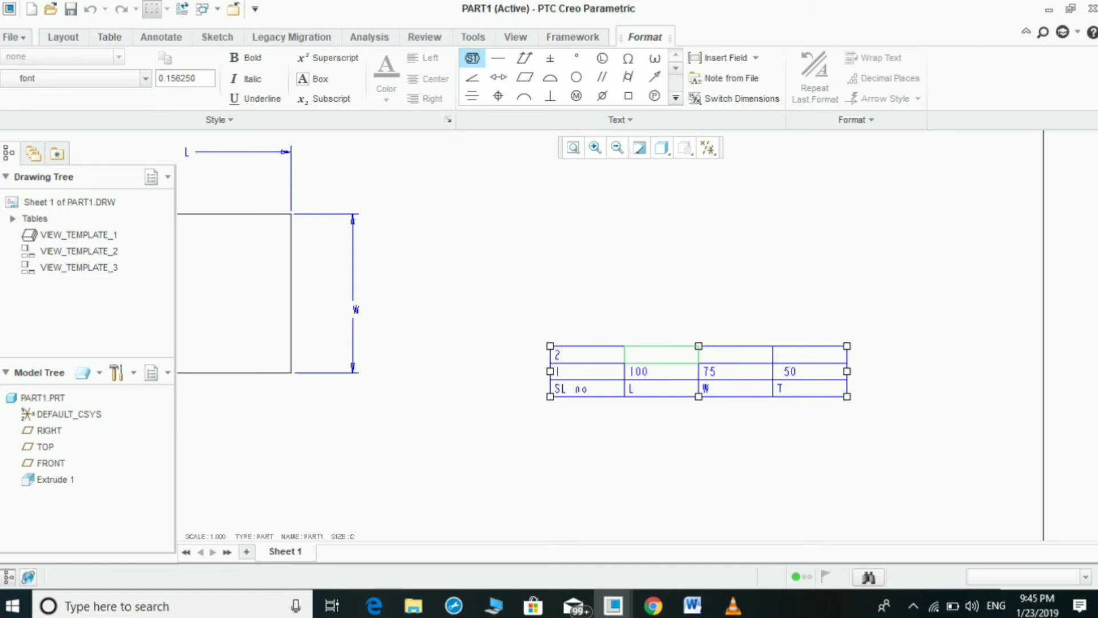
pyautogui.write('75')
pyautogui.click(736, 372)
pyautogui.doubleClick(736, 354)
pyautogui.write('50')
# Step: Enter 40 as the T value in row 2, without an extra line in the cell, and finish editing the table
pyautogui.click(809, 354)
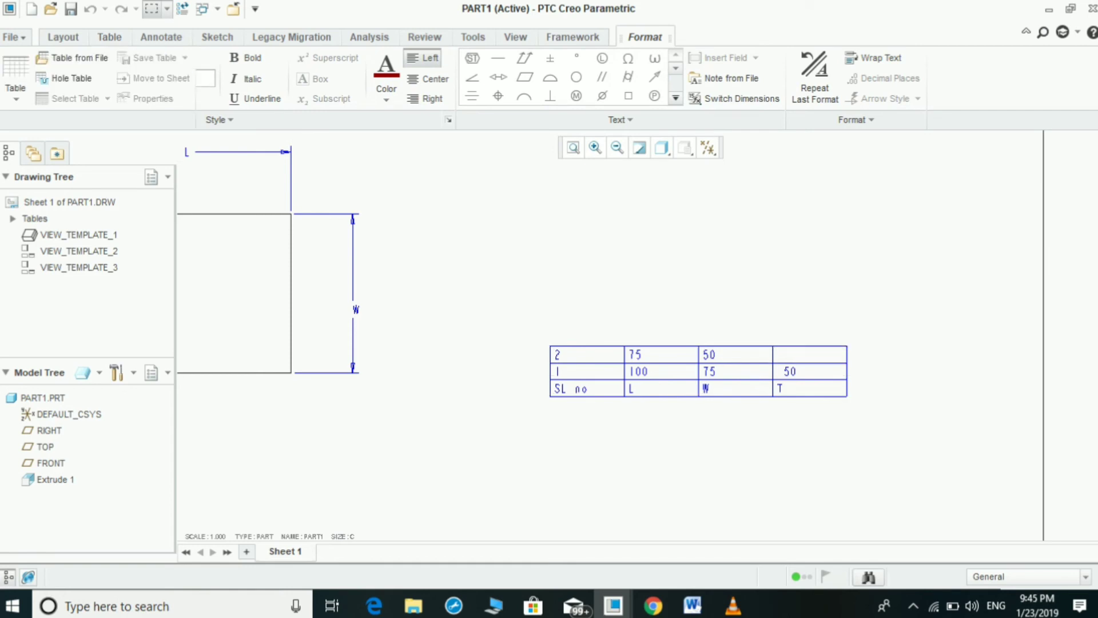
pyautogui.doubleClick(810, 354)
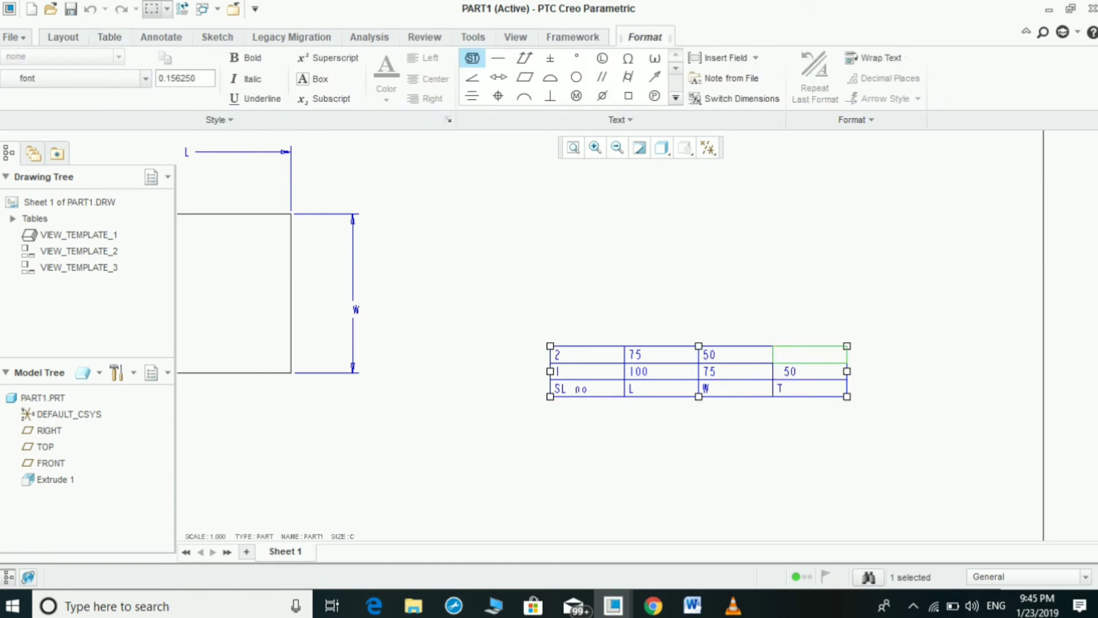
pyautogui.write('40')
pyautogui.press('Return')
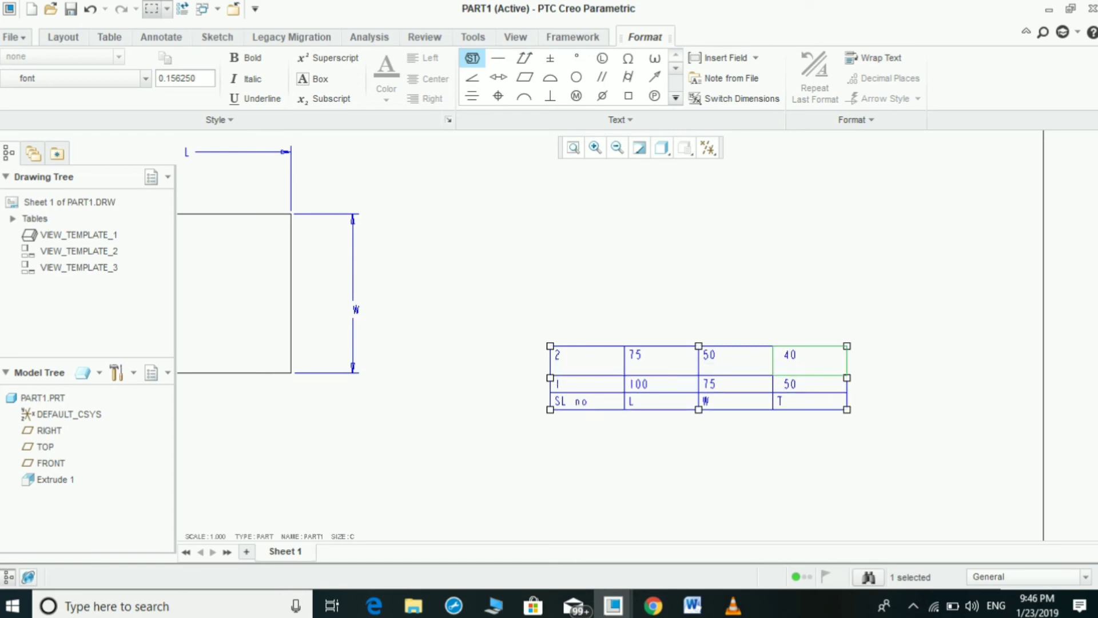
pyautogui.press('BackSpace')
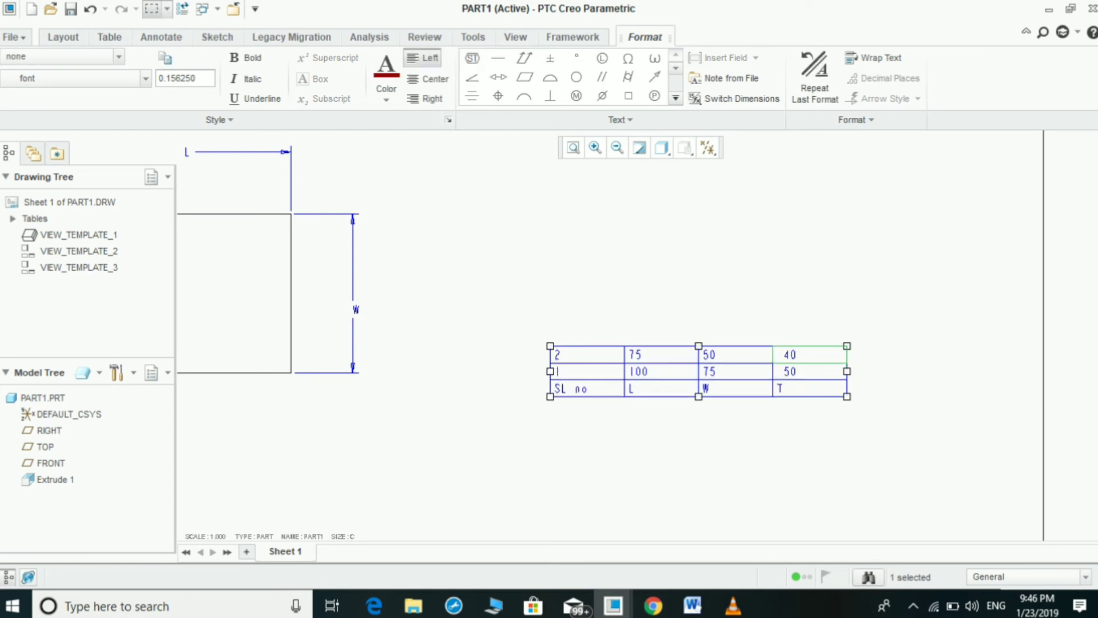
pyautogui.press('Escape')
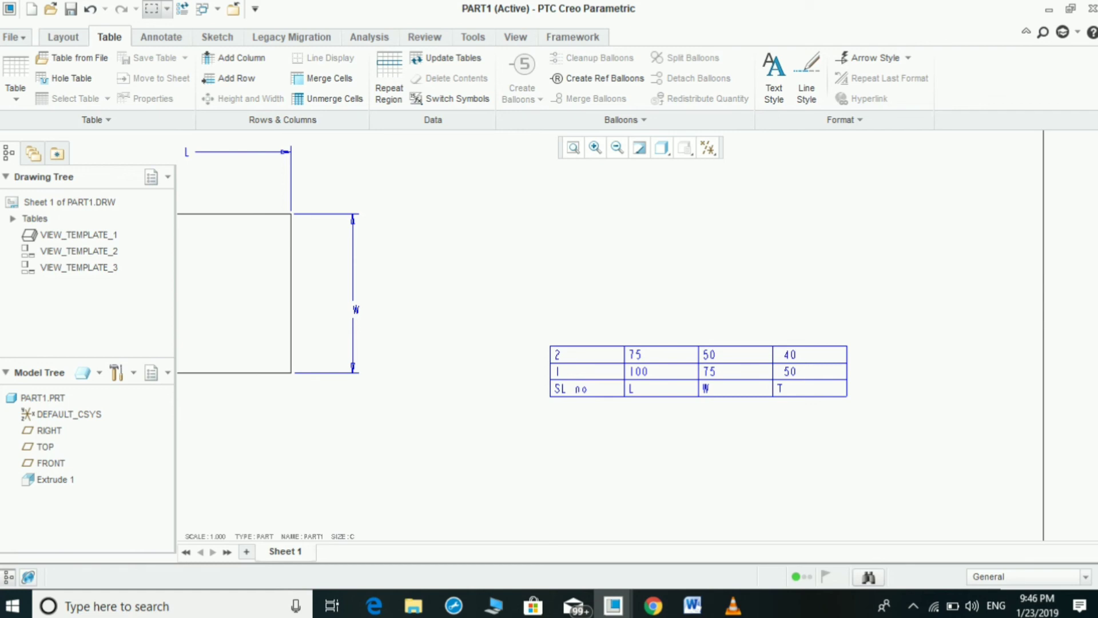
pyautogui.scroll(3, 758, 401)
pyautogui.moveTo(576, 323); pyautogui.dragTo(569, 207, button='middle')
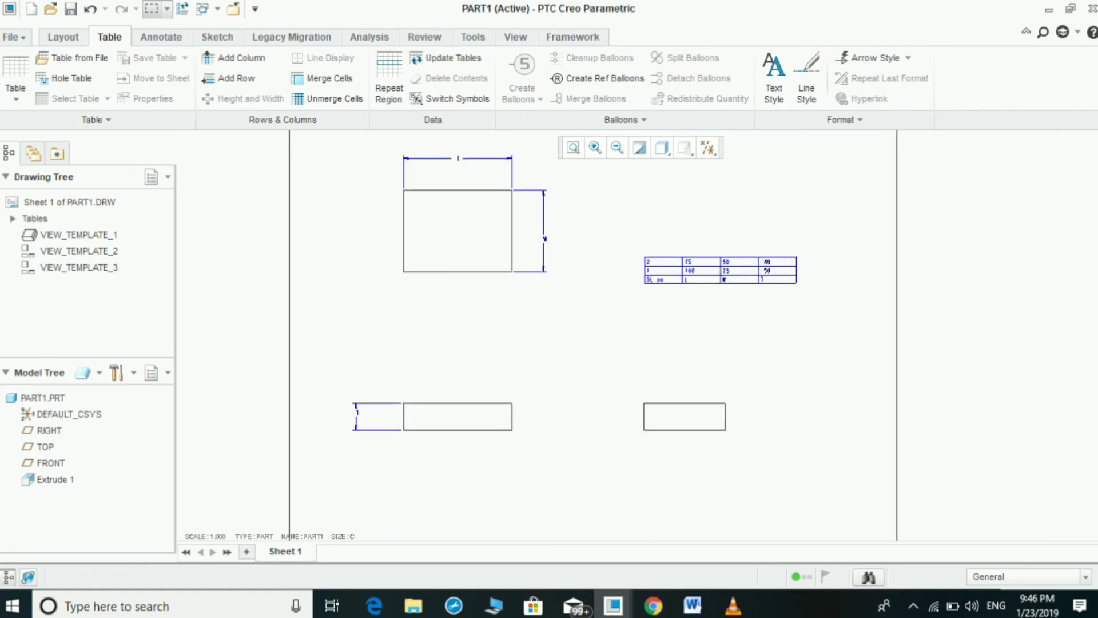
pyautogui.scroll(-3, 569, 207)
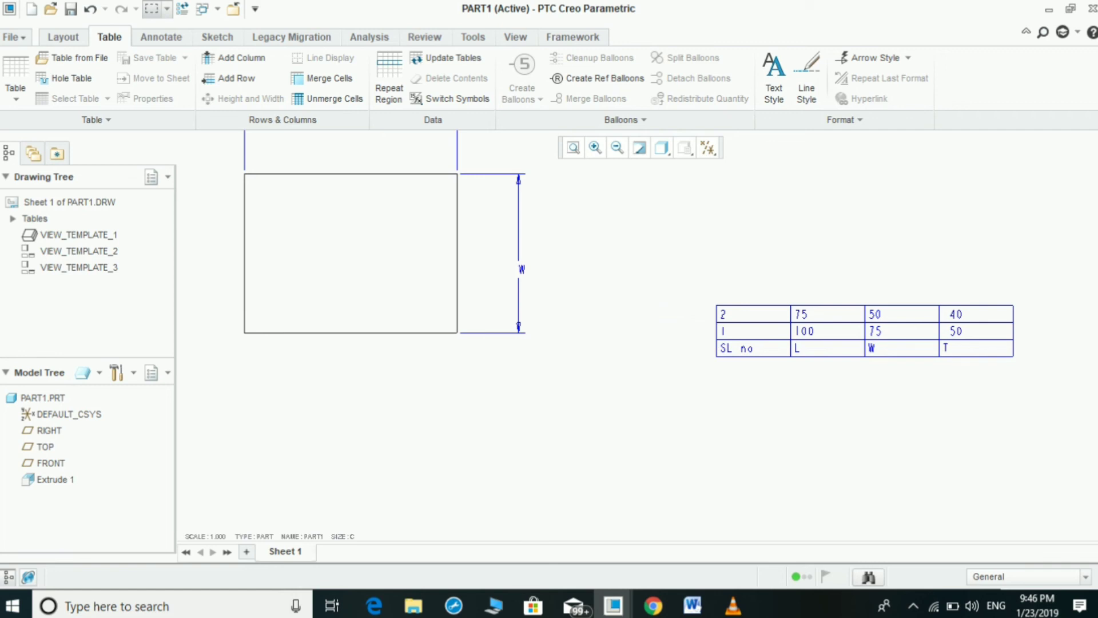